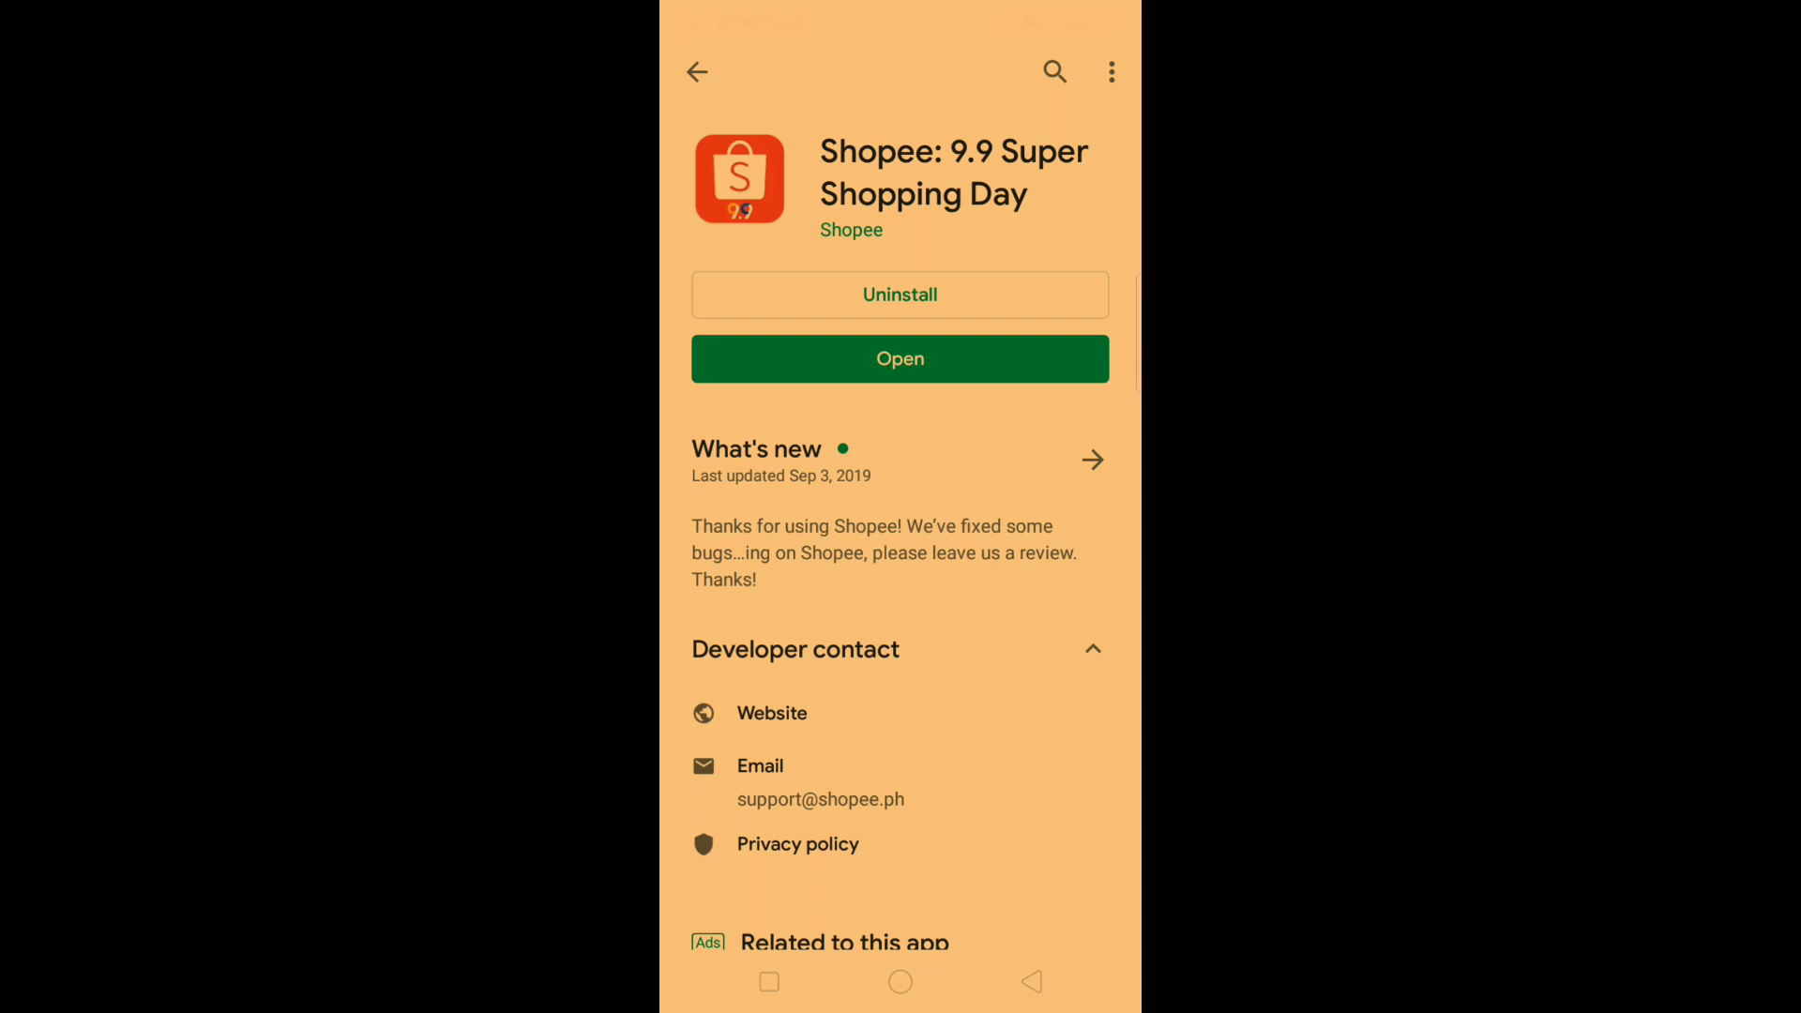
- Launch the installed Shopee app from its Google Play Store listing
{"action": "left_click", "coordinate": [899, 359]}
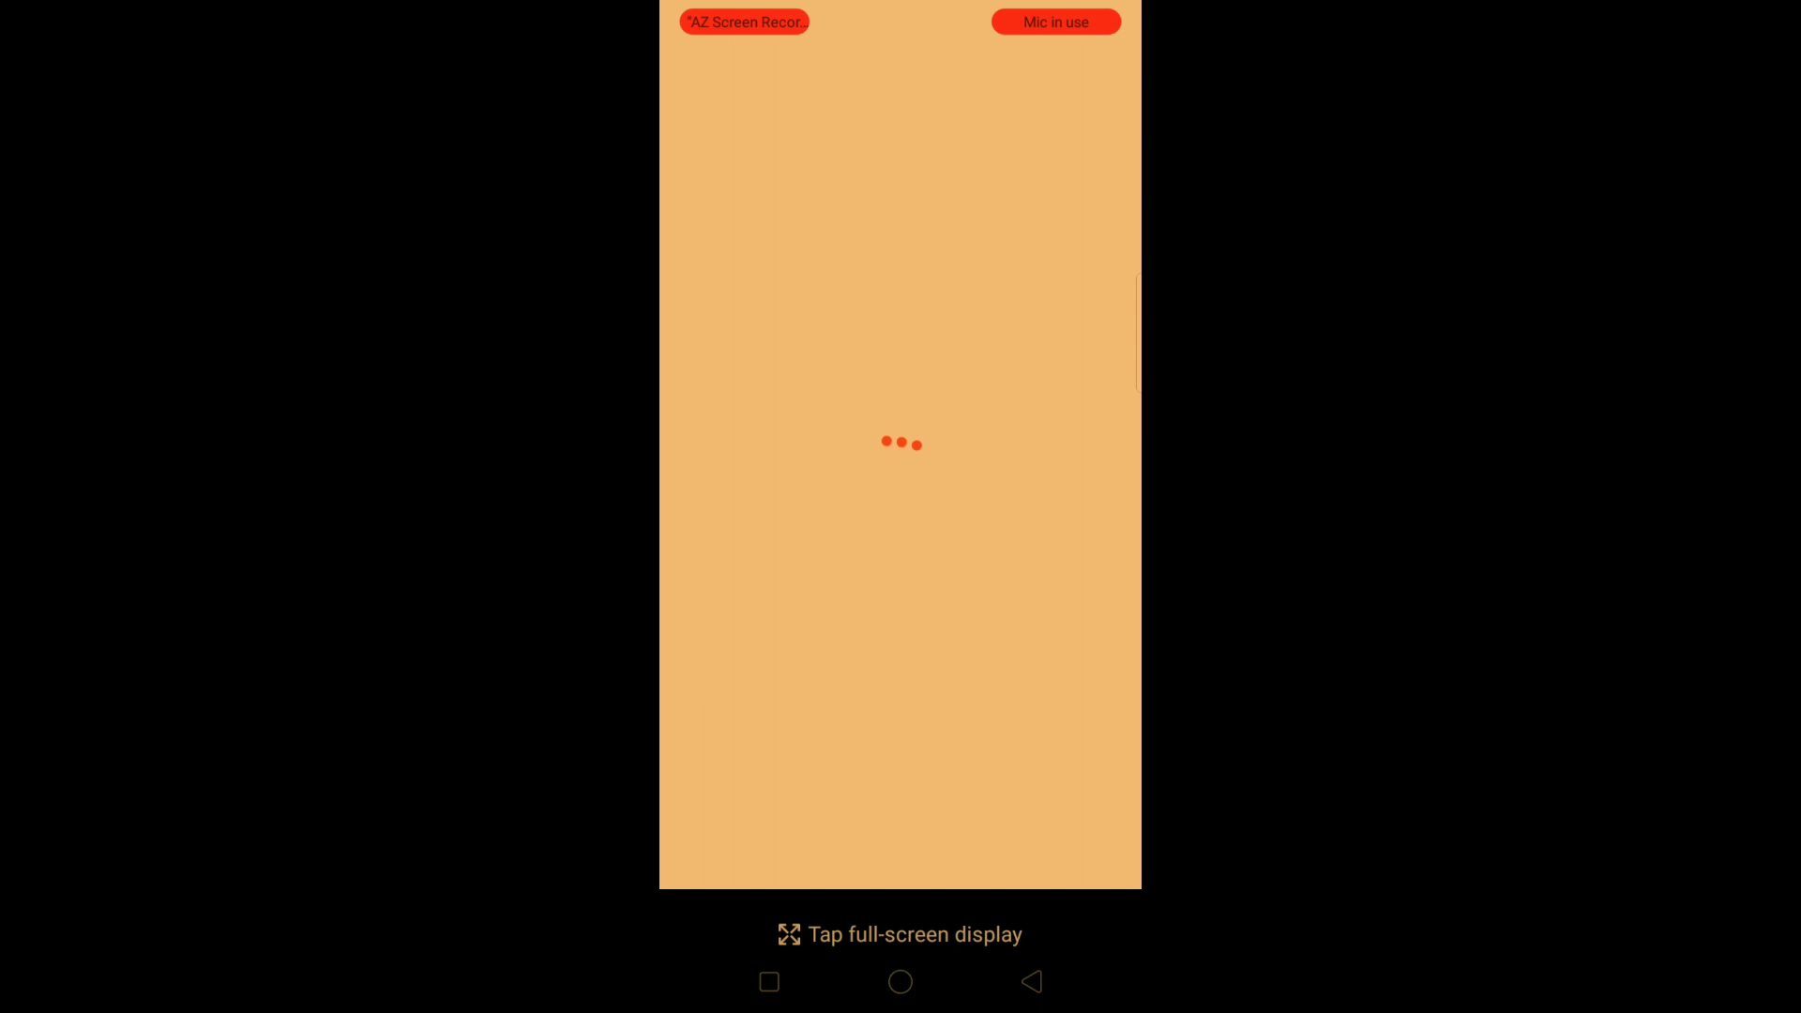
- Glance at the notification shade and dismiss it while Shopee finishes loading
{"action": "left_click_drag", "start_coordinate": [901, 14], "coordinate": [901, 562]}
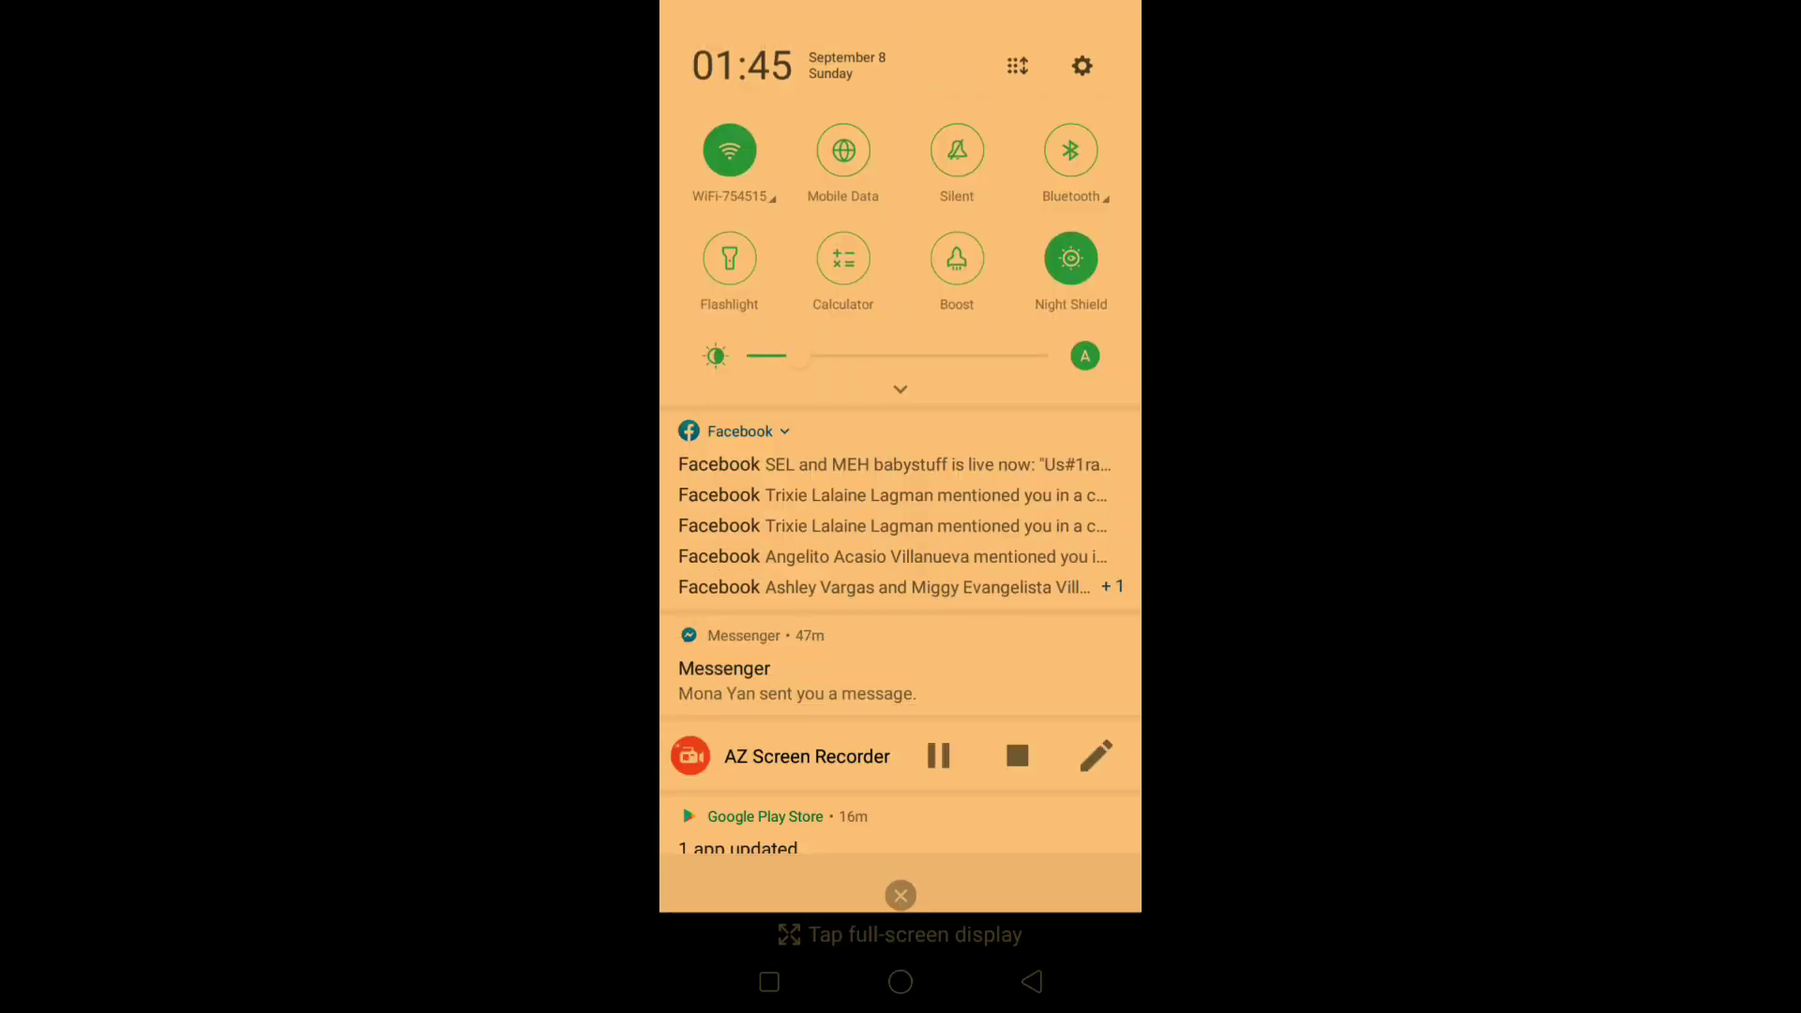
{"action": "key", "text": "Escape"}
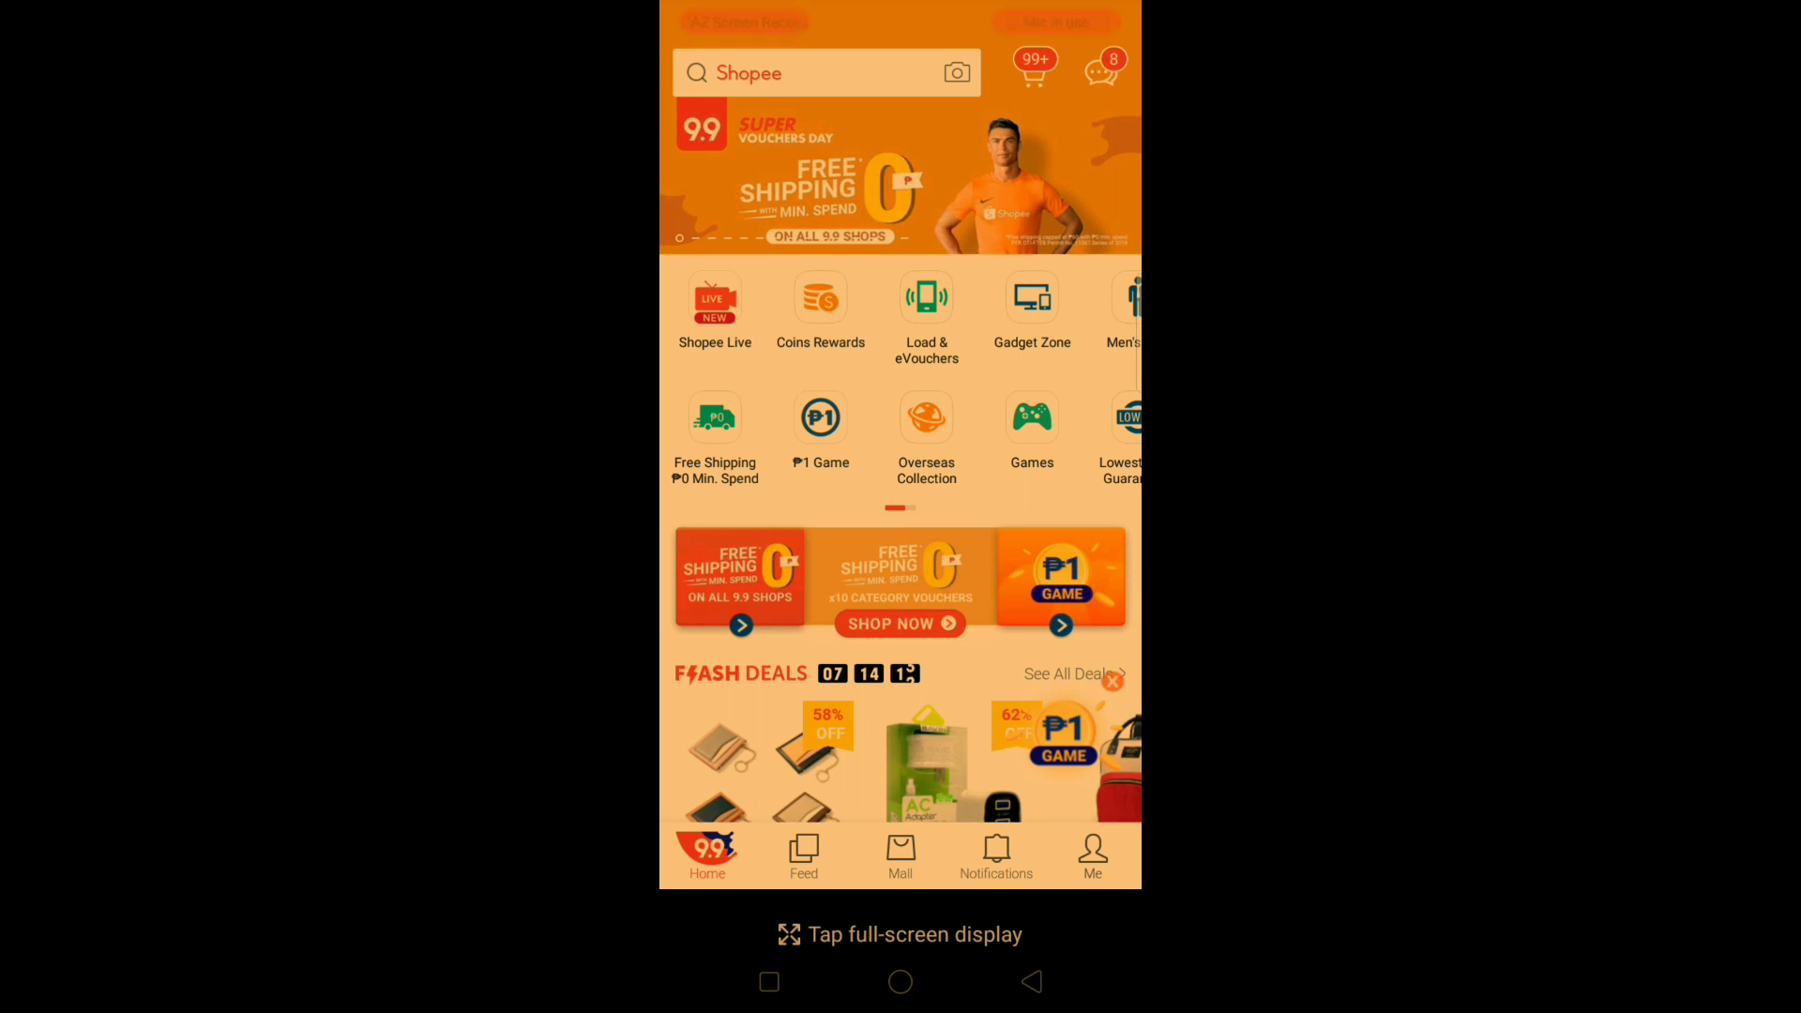
- Start a product search and hide the keyboard to reveal trending searches like Tripod
{"action": "left_click", "coordinate": [827, 73]}
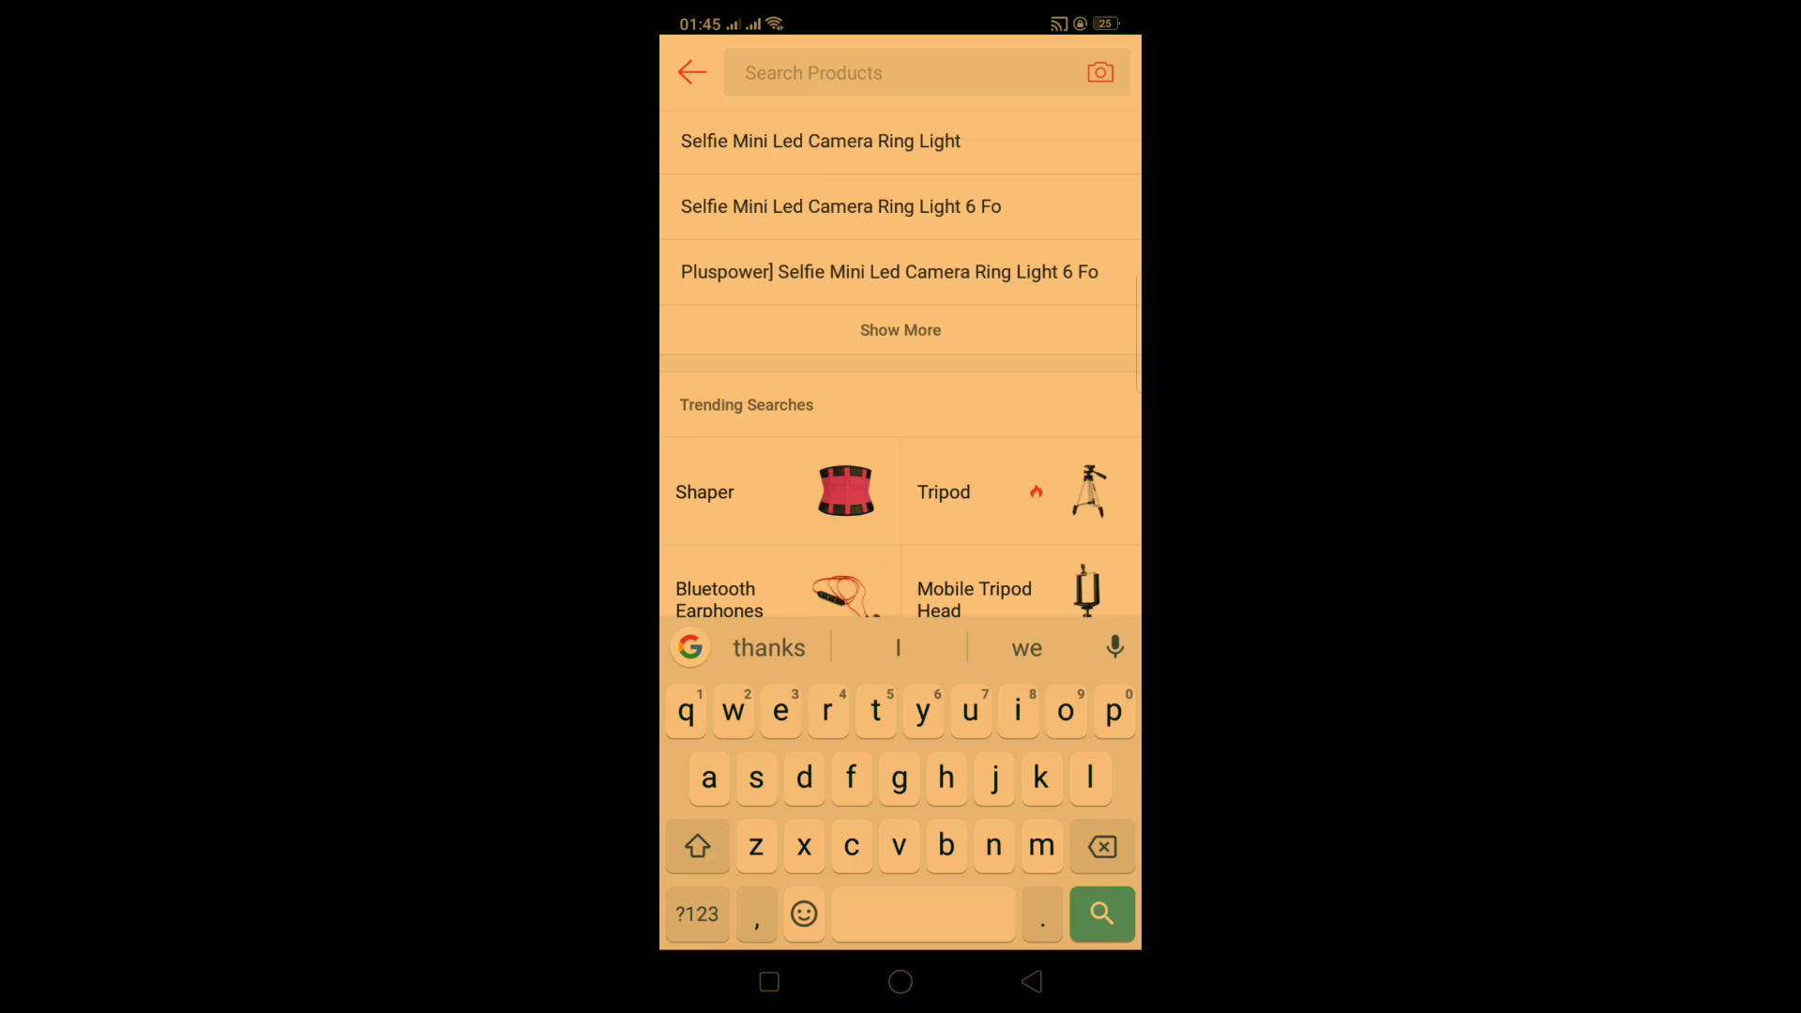
{"action": "key", "text": "Escape"}
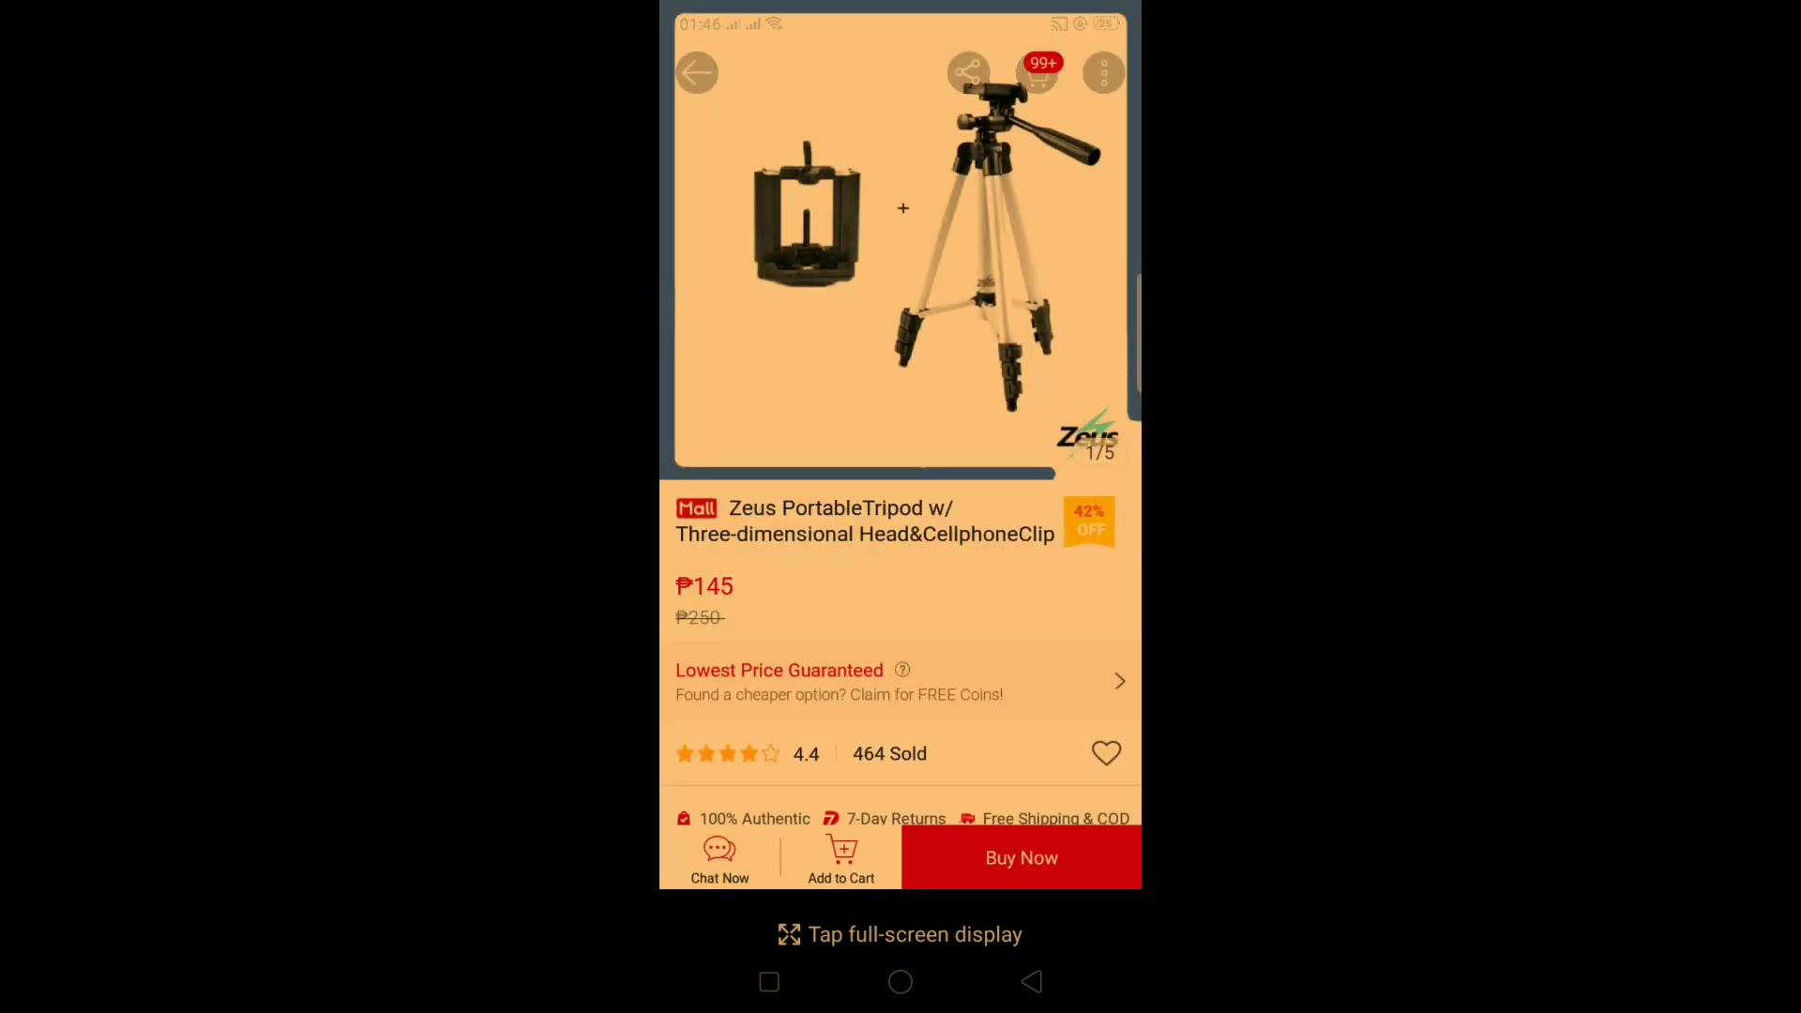
- Add the ₱145 Zeus Portable Tripod to the cart and view the Shopping Cart
{"action": "left_click", "coordinate": [841, 858]}
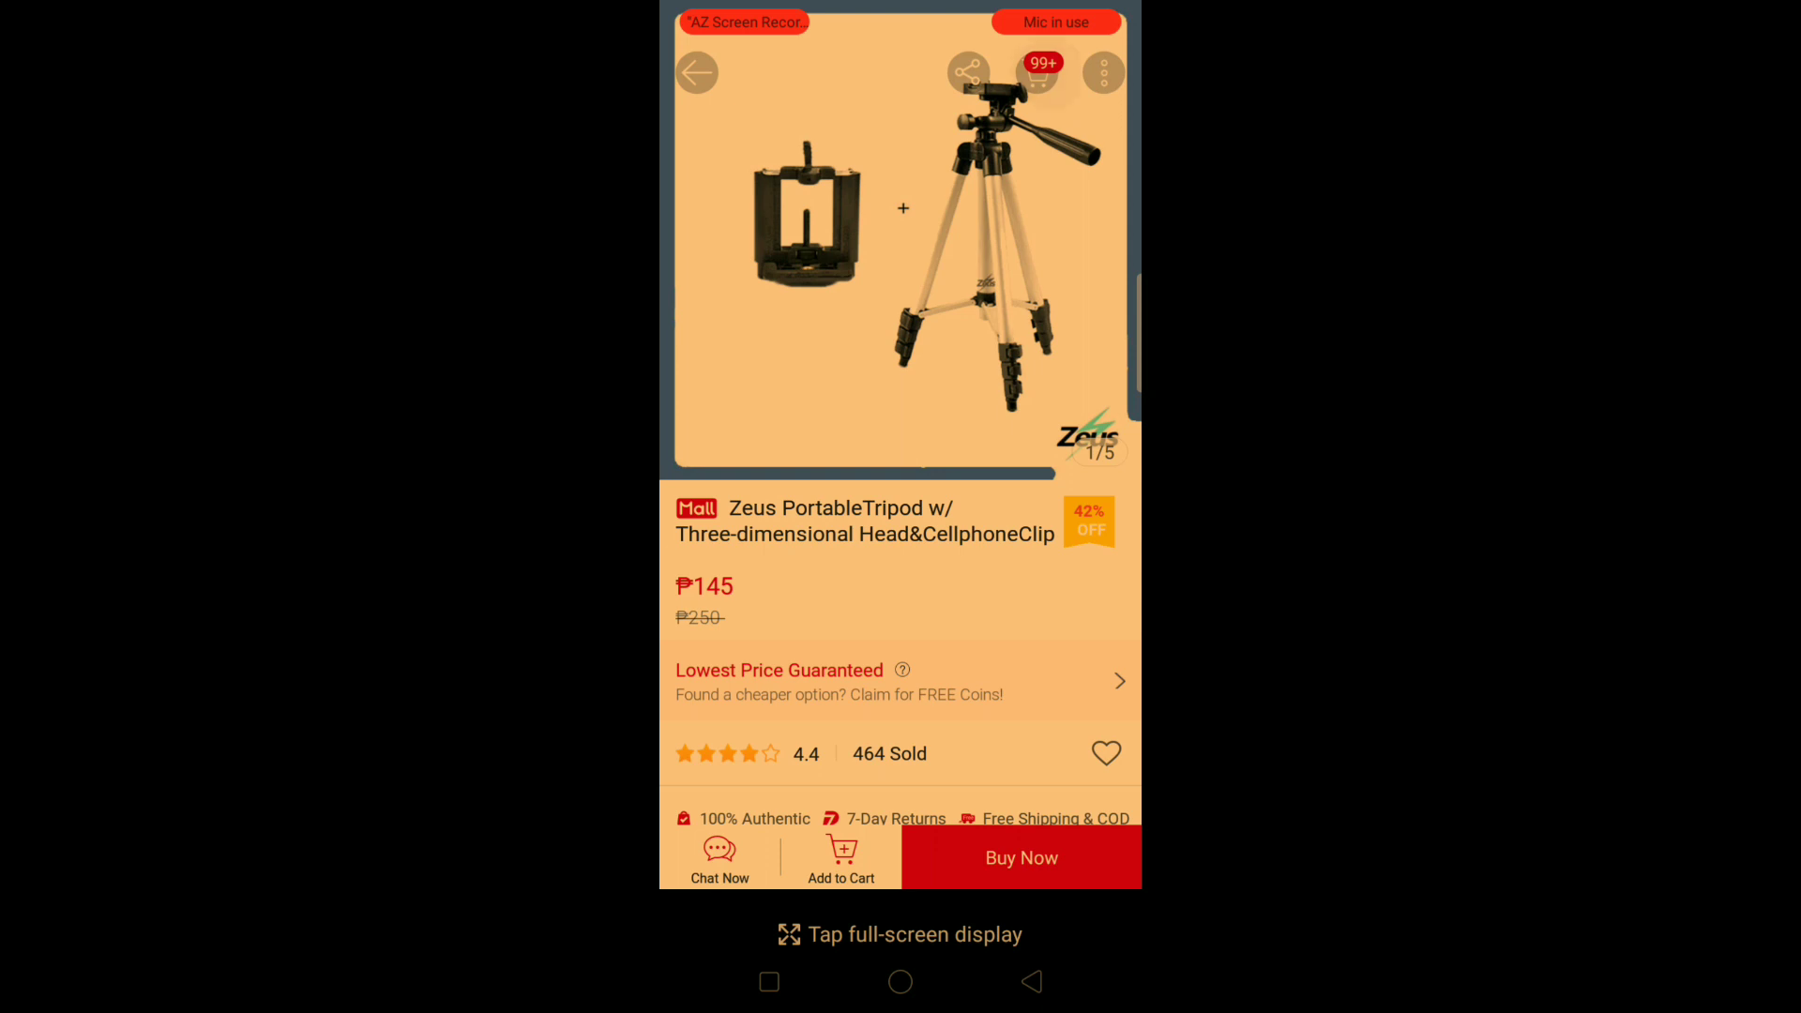
{"action": "left_click", "coordinate": [1042, 73]}
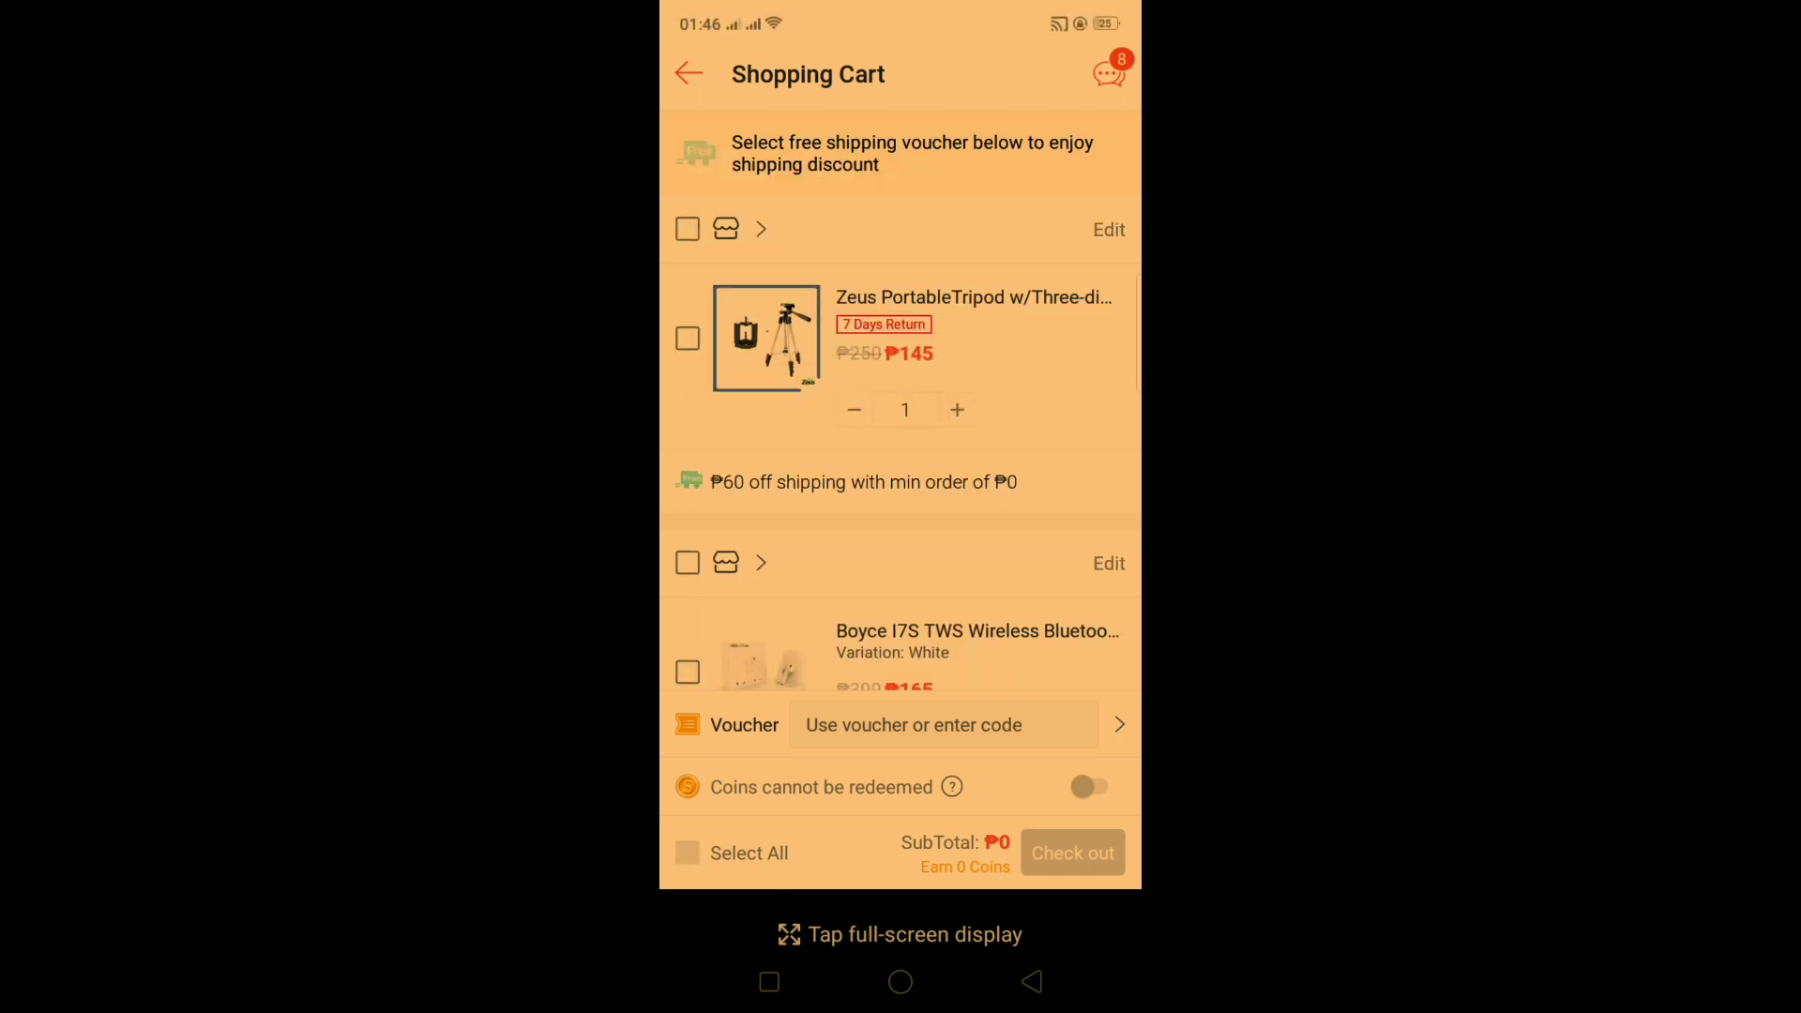
- Select the tripod, apply the Free Shipping voucher, check out and dismiss the spending-limit notice
{"action": "left_click", "coordinate": [687, 229]}
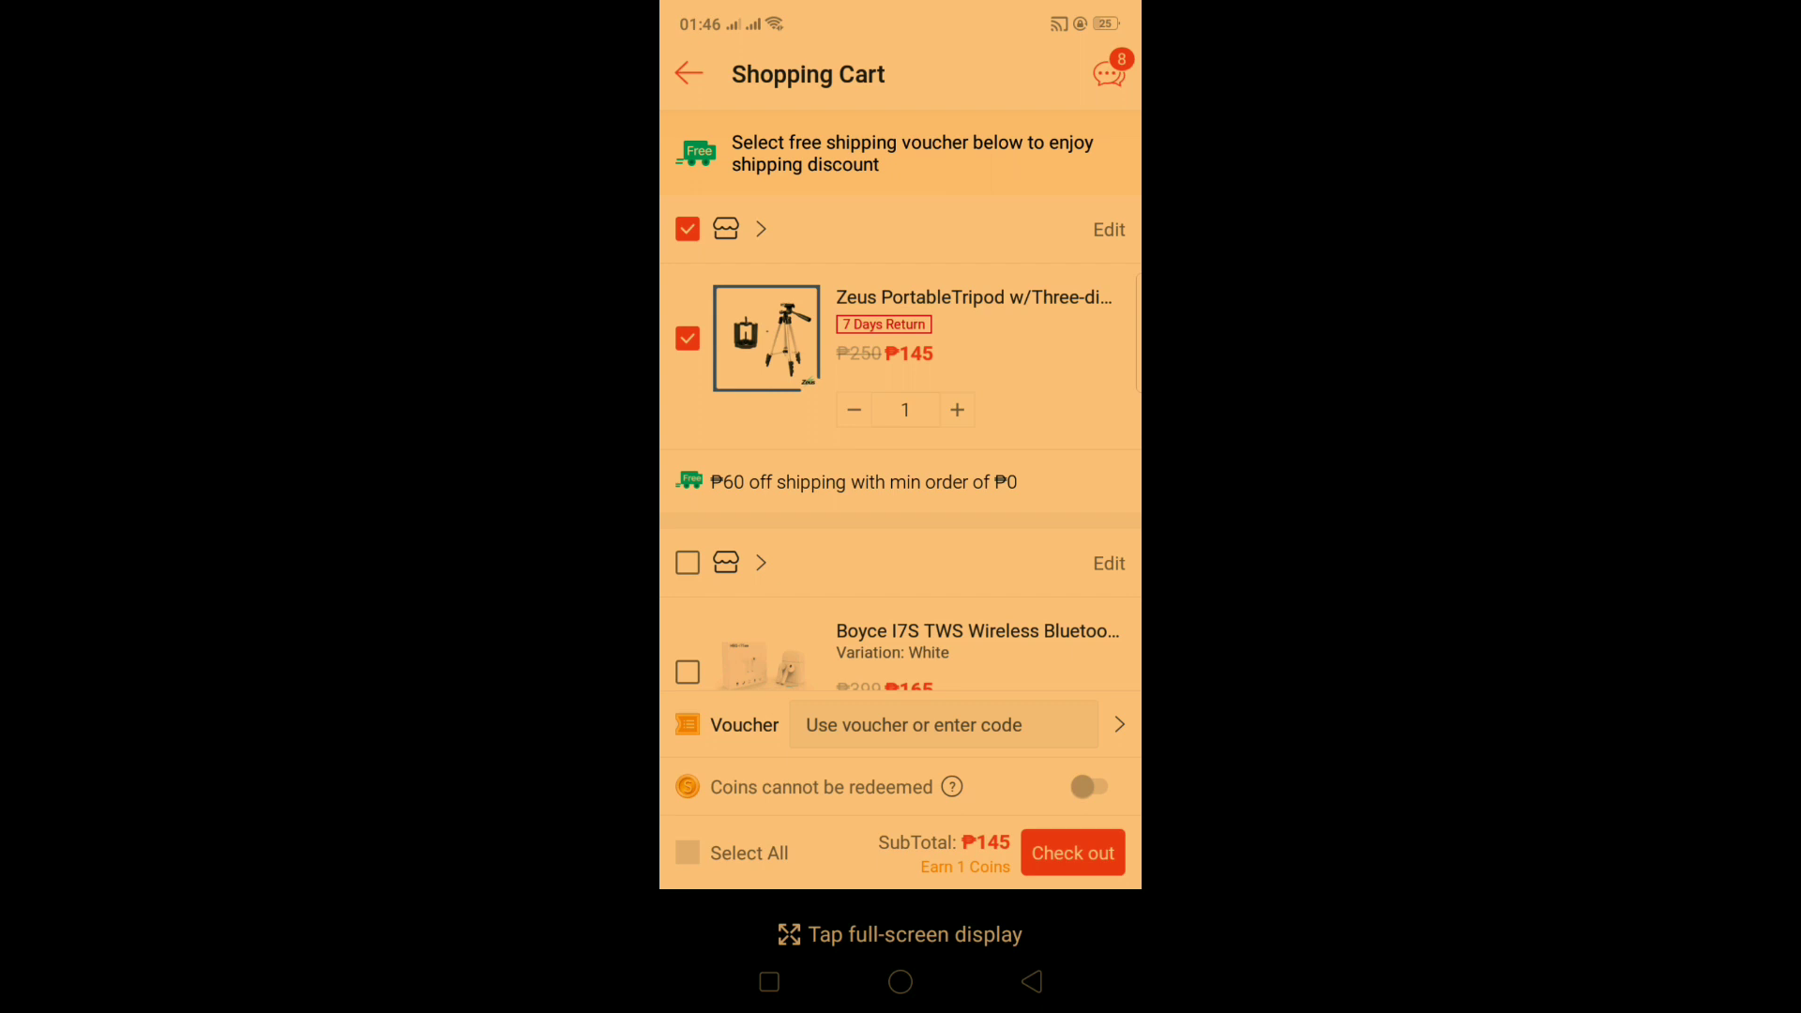
{"action": "left_click", "coordinate": [912, 725]}
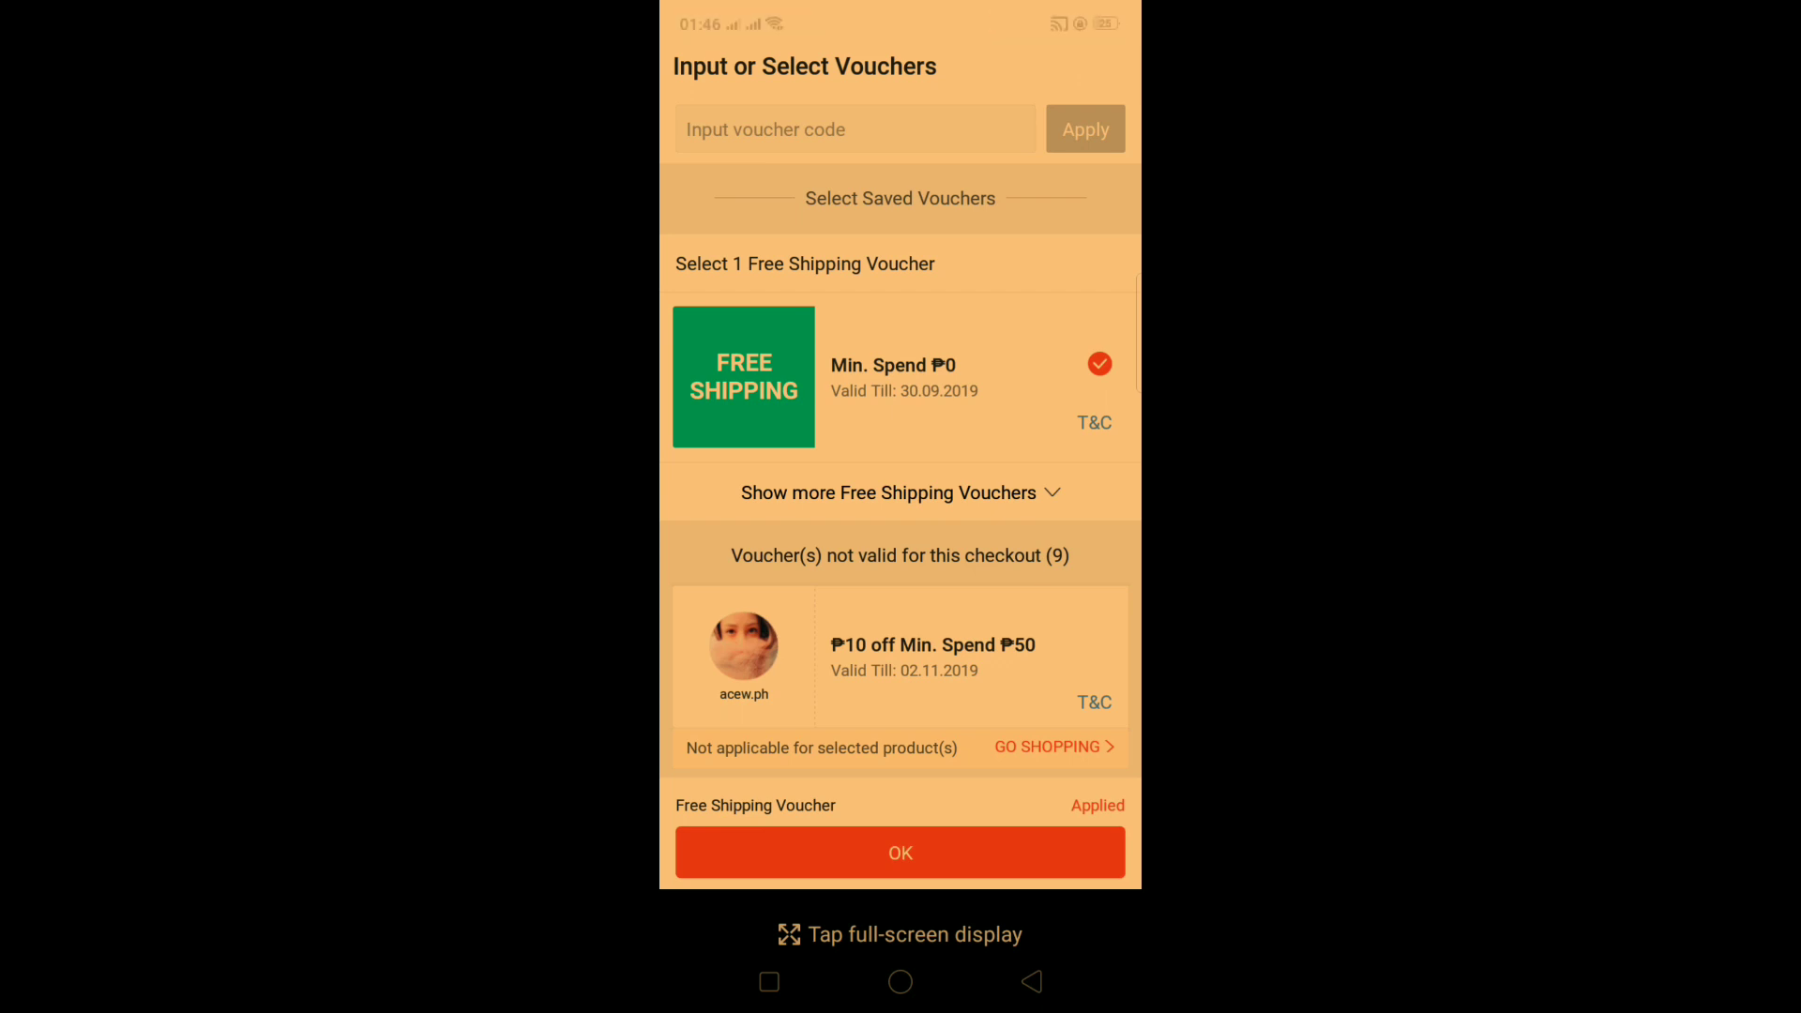
{"action": "left_click", "coordinate": [901, 853]}
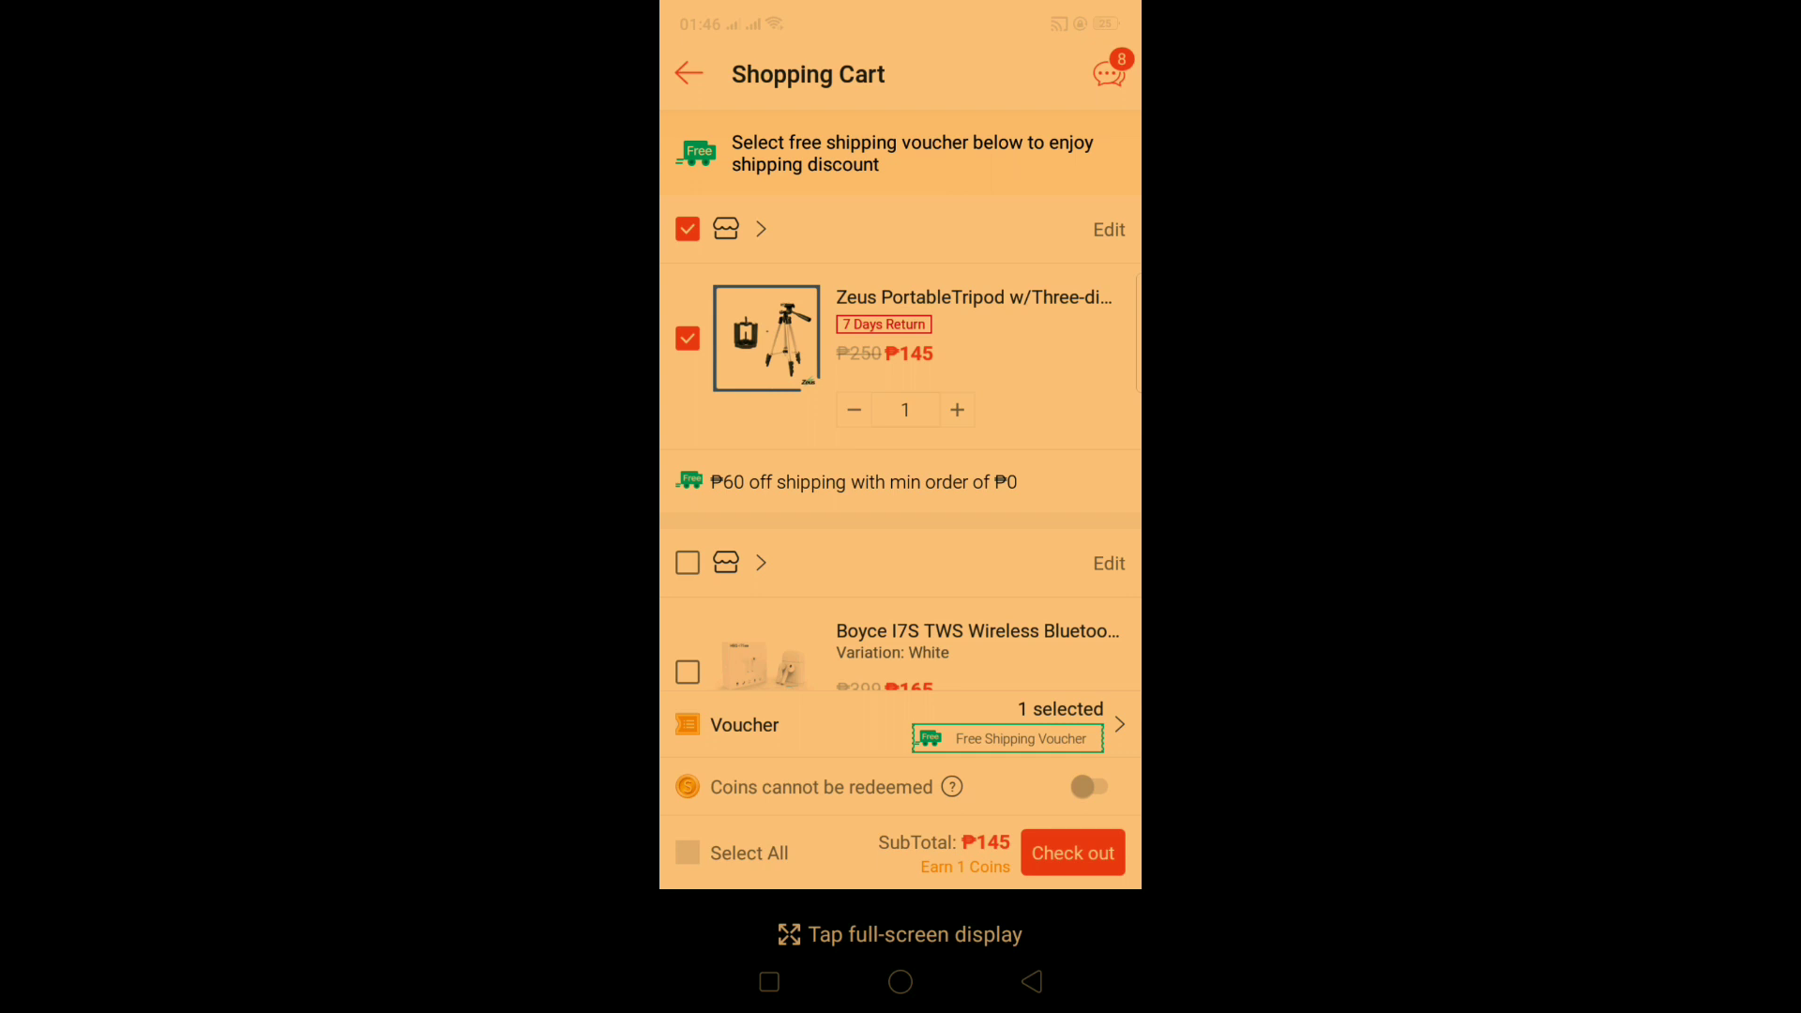
{"action": "left_click", "coordinate": [1073, 854]}
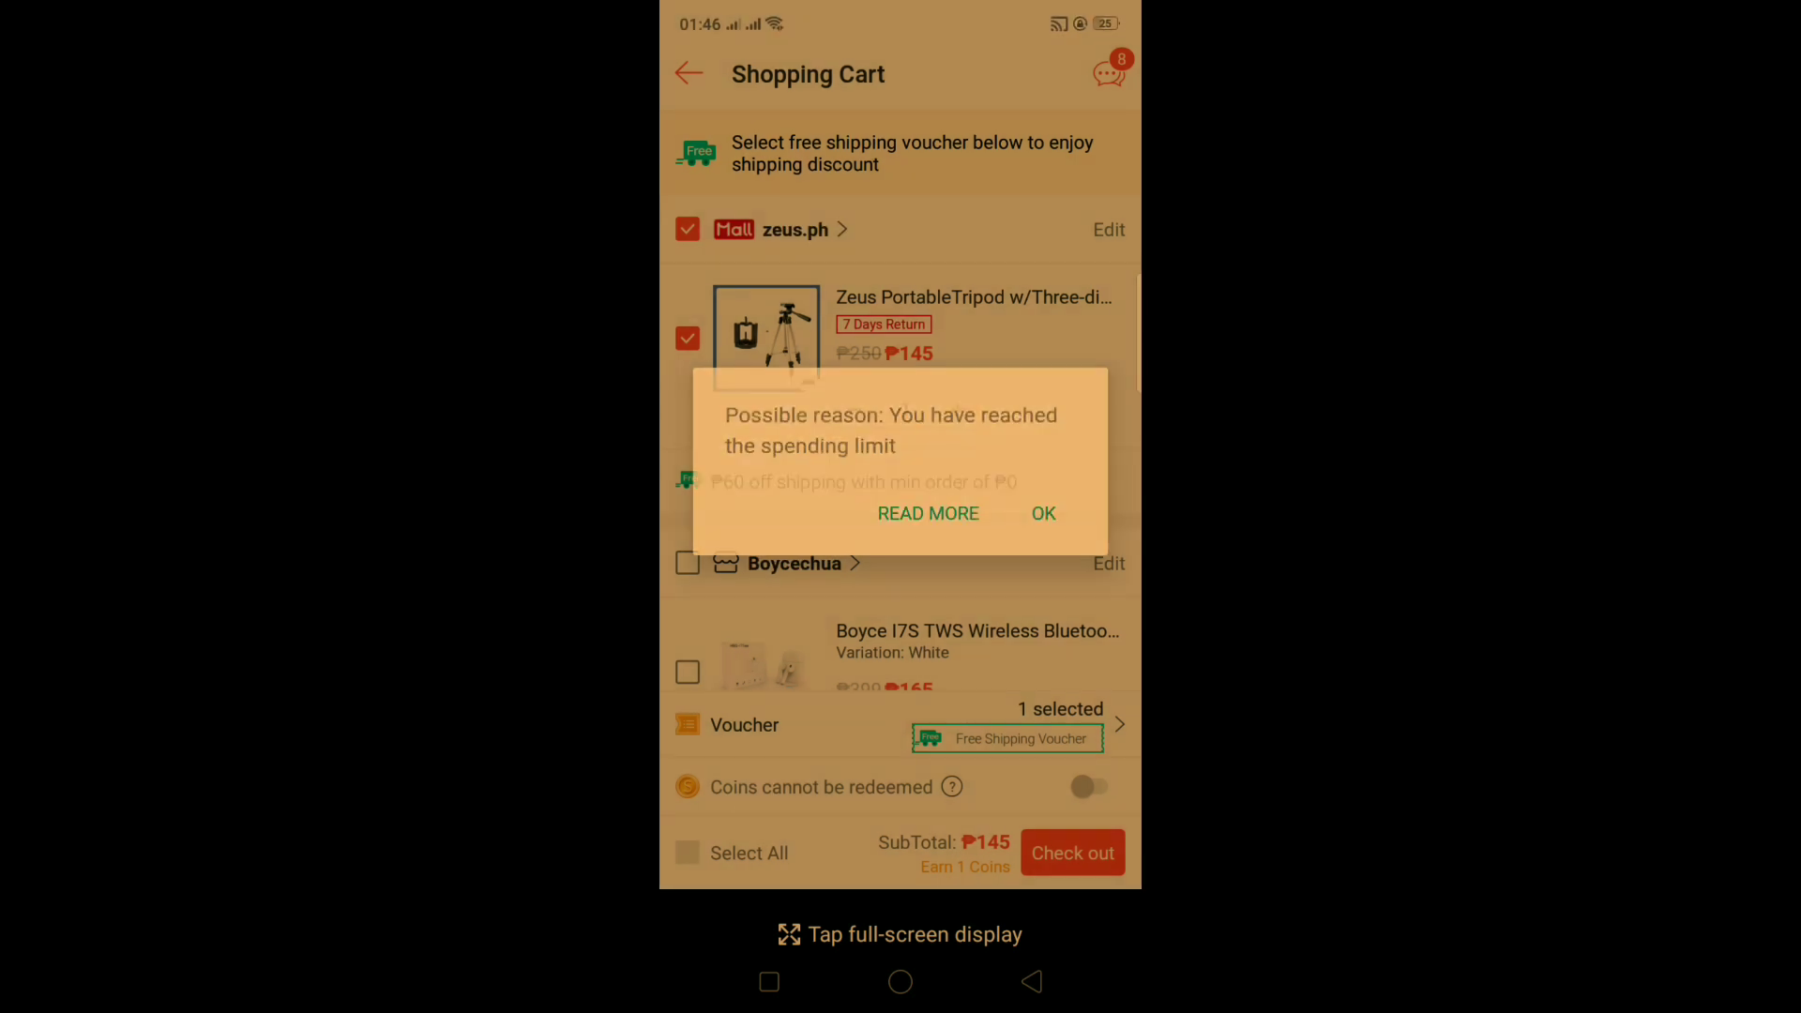
{"action": "left_click", "coordinate": [1043, 512]}
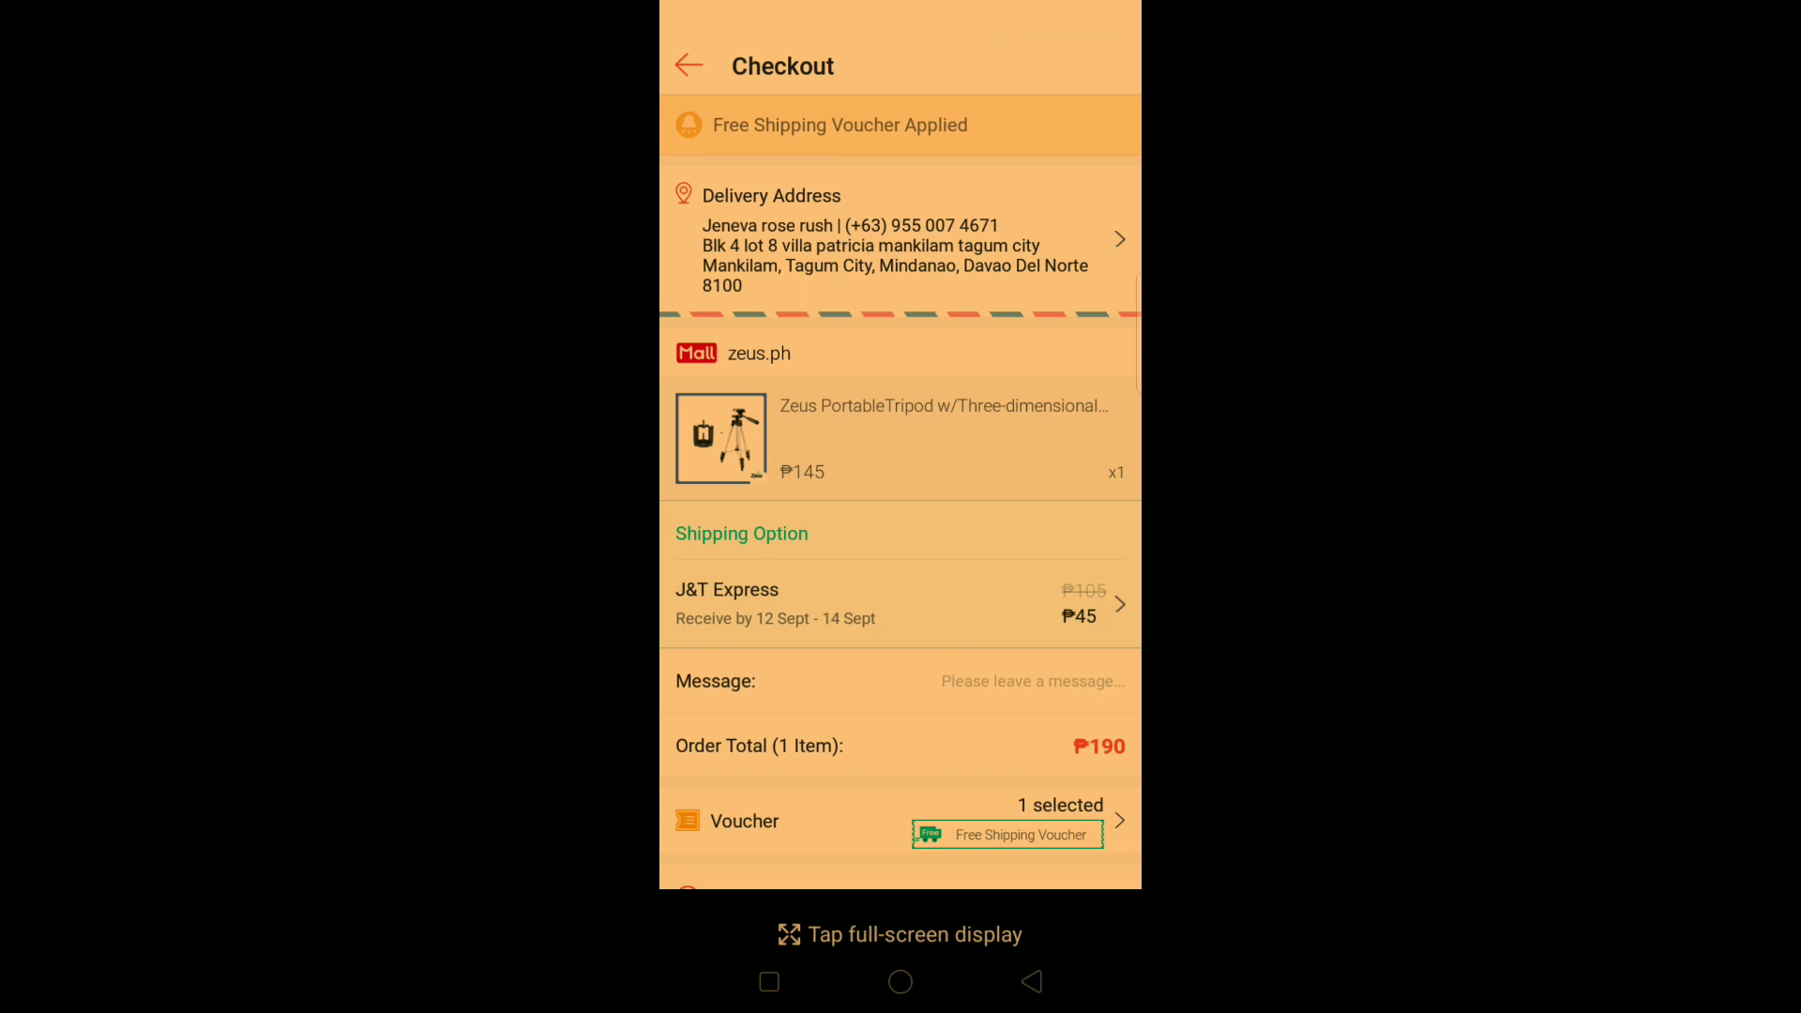
- Keep the default delivery address and J&T Express shipping, then go back to the cart
{"action": "left_click", "coordinate": [895, 240]}
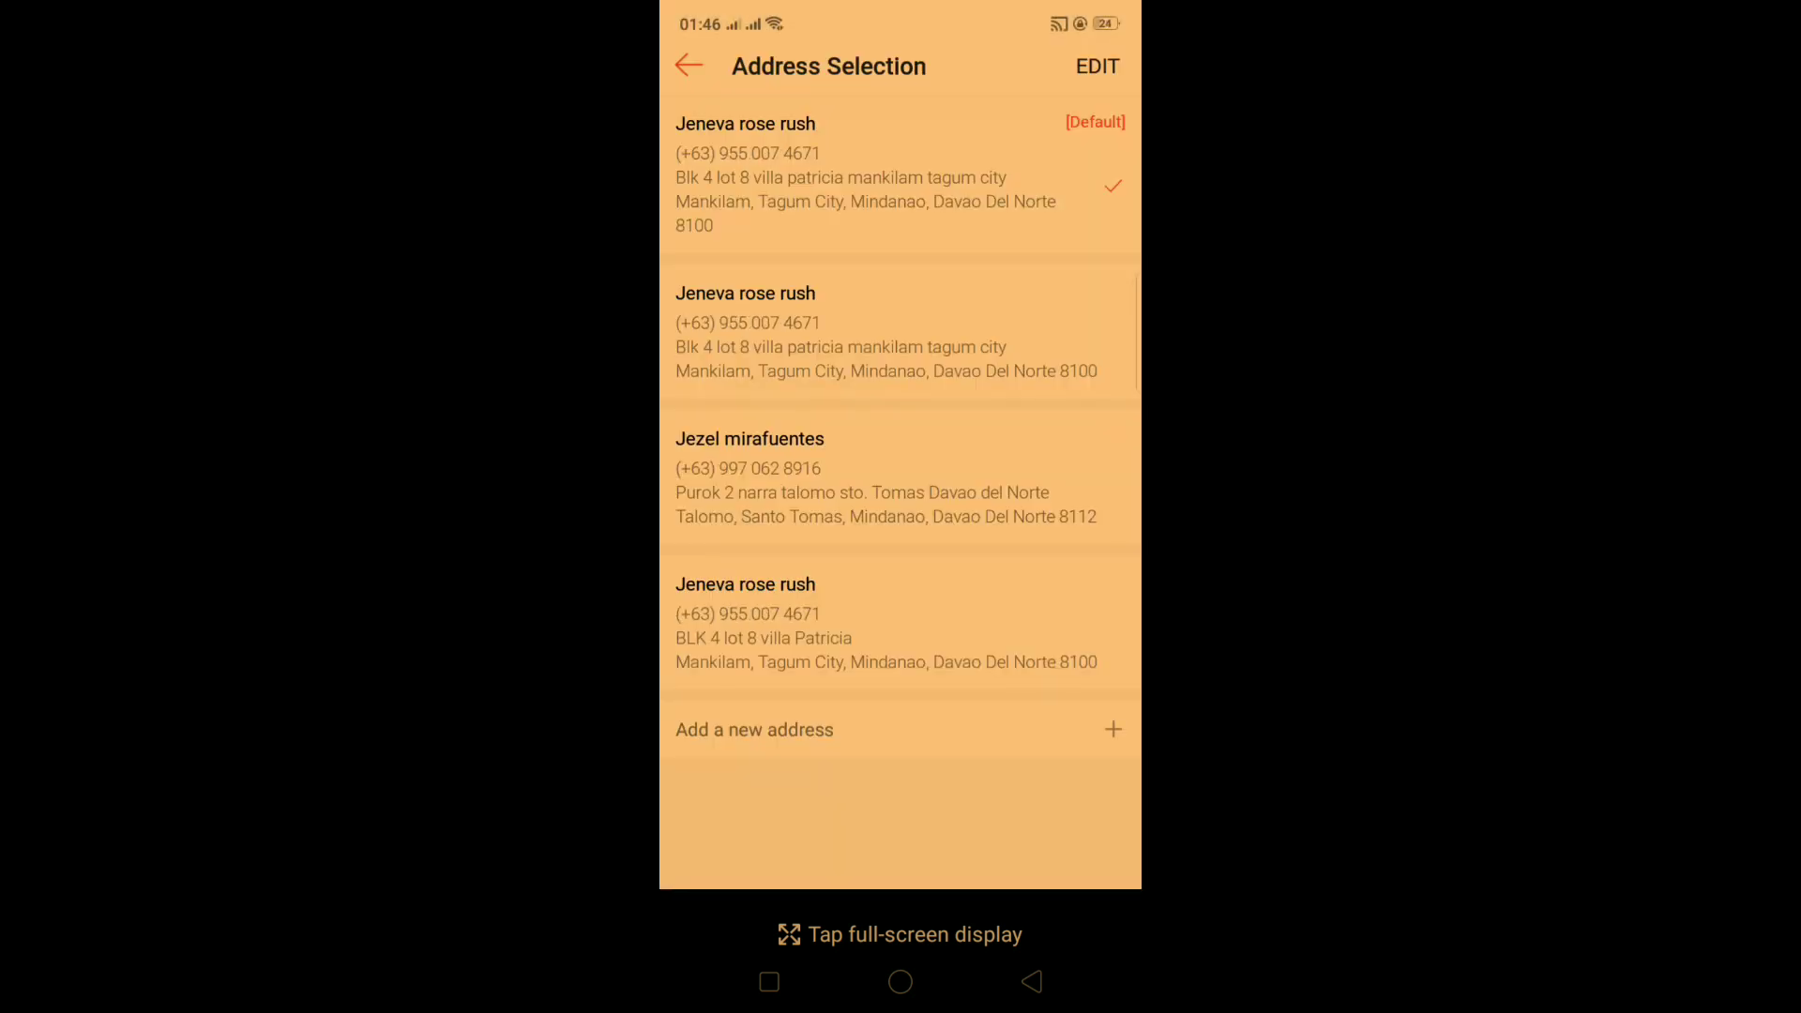
{"action": "left_click", "coordinate": [887, 332]}
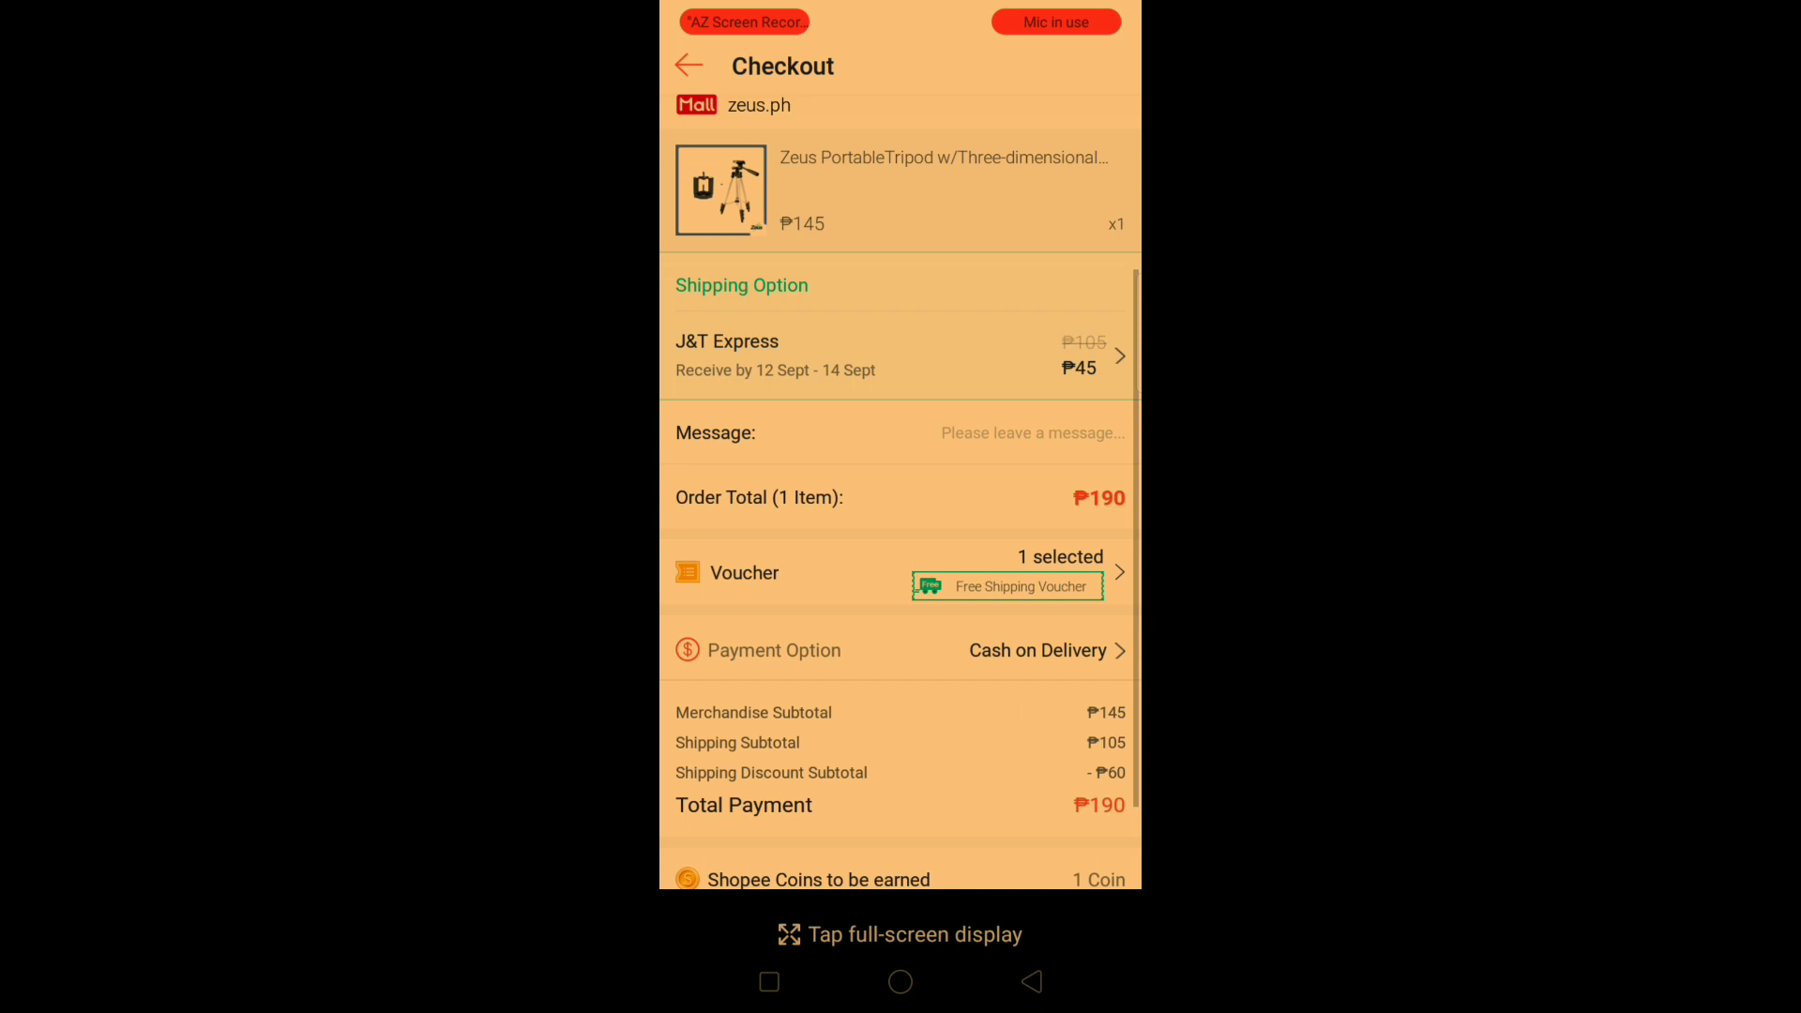
{"action": "left_click", "coordinate": [900, 354]}
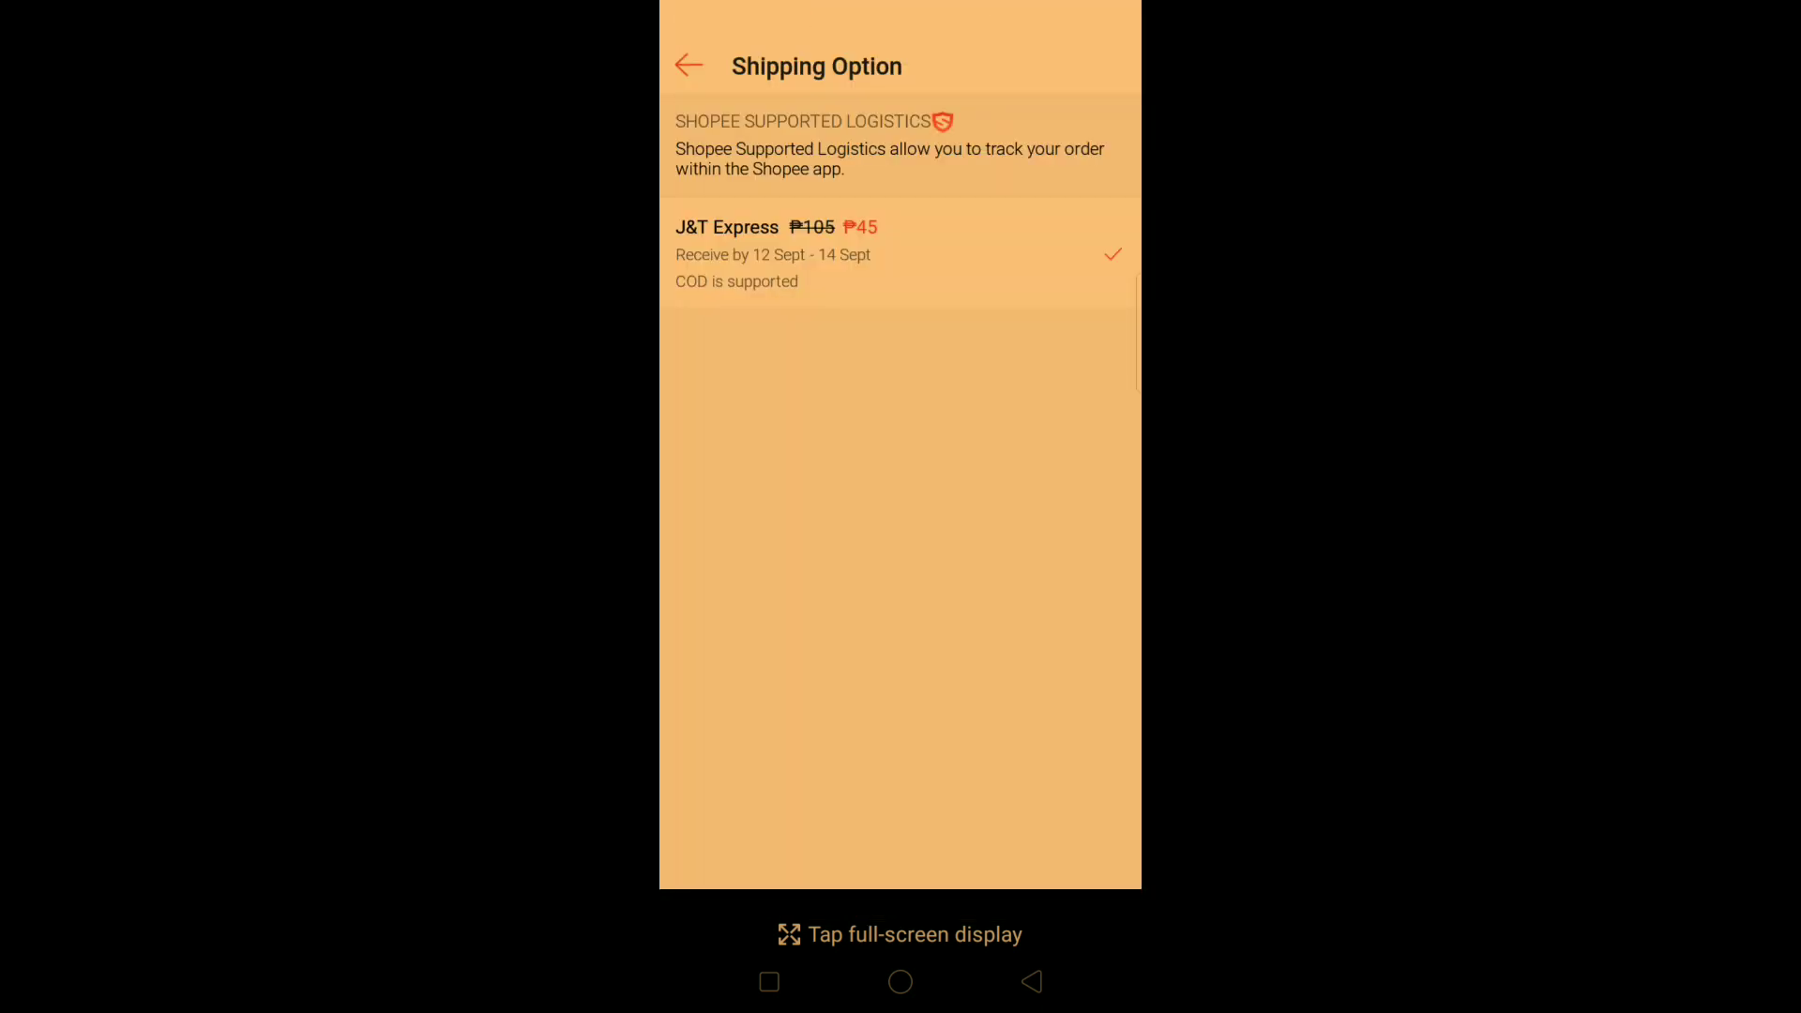
{"action": "left_click", "coordinate": [901, 253]}
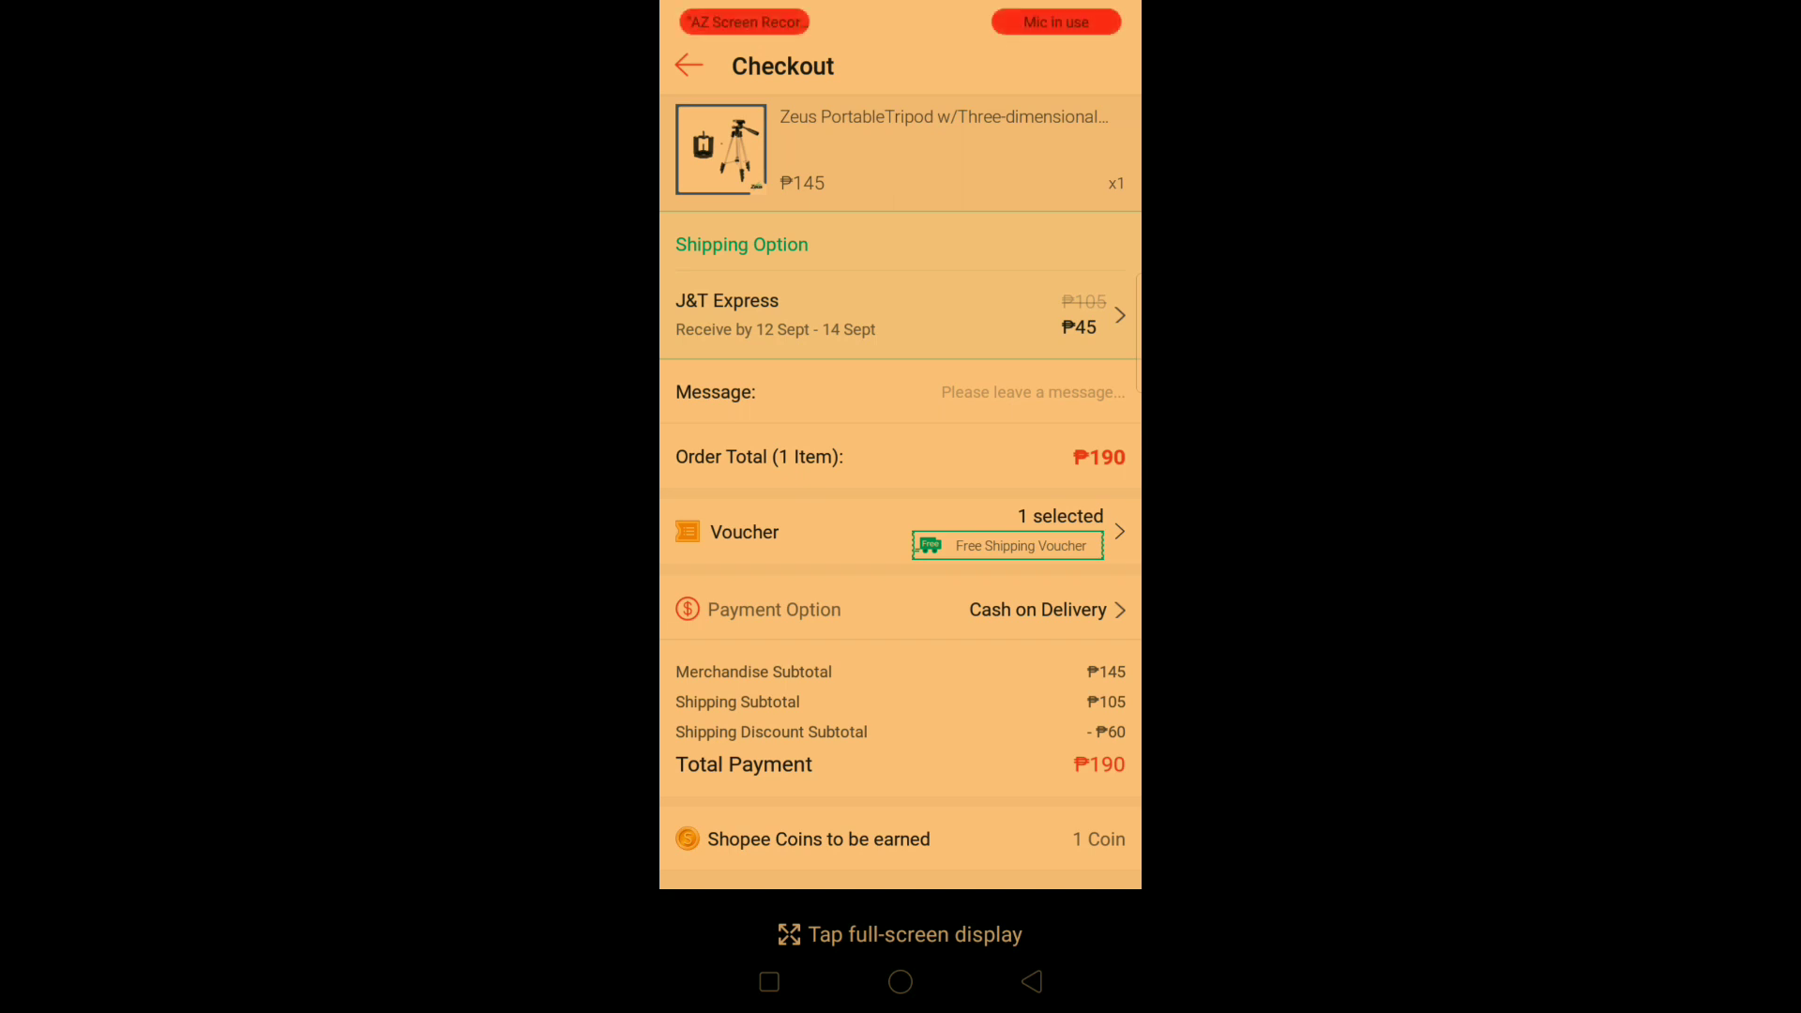
{"action": "scroll", "coordinate": [901, 563], "scroll_direction": "down", "scroll_amount": 1}
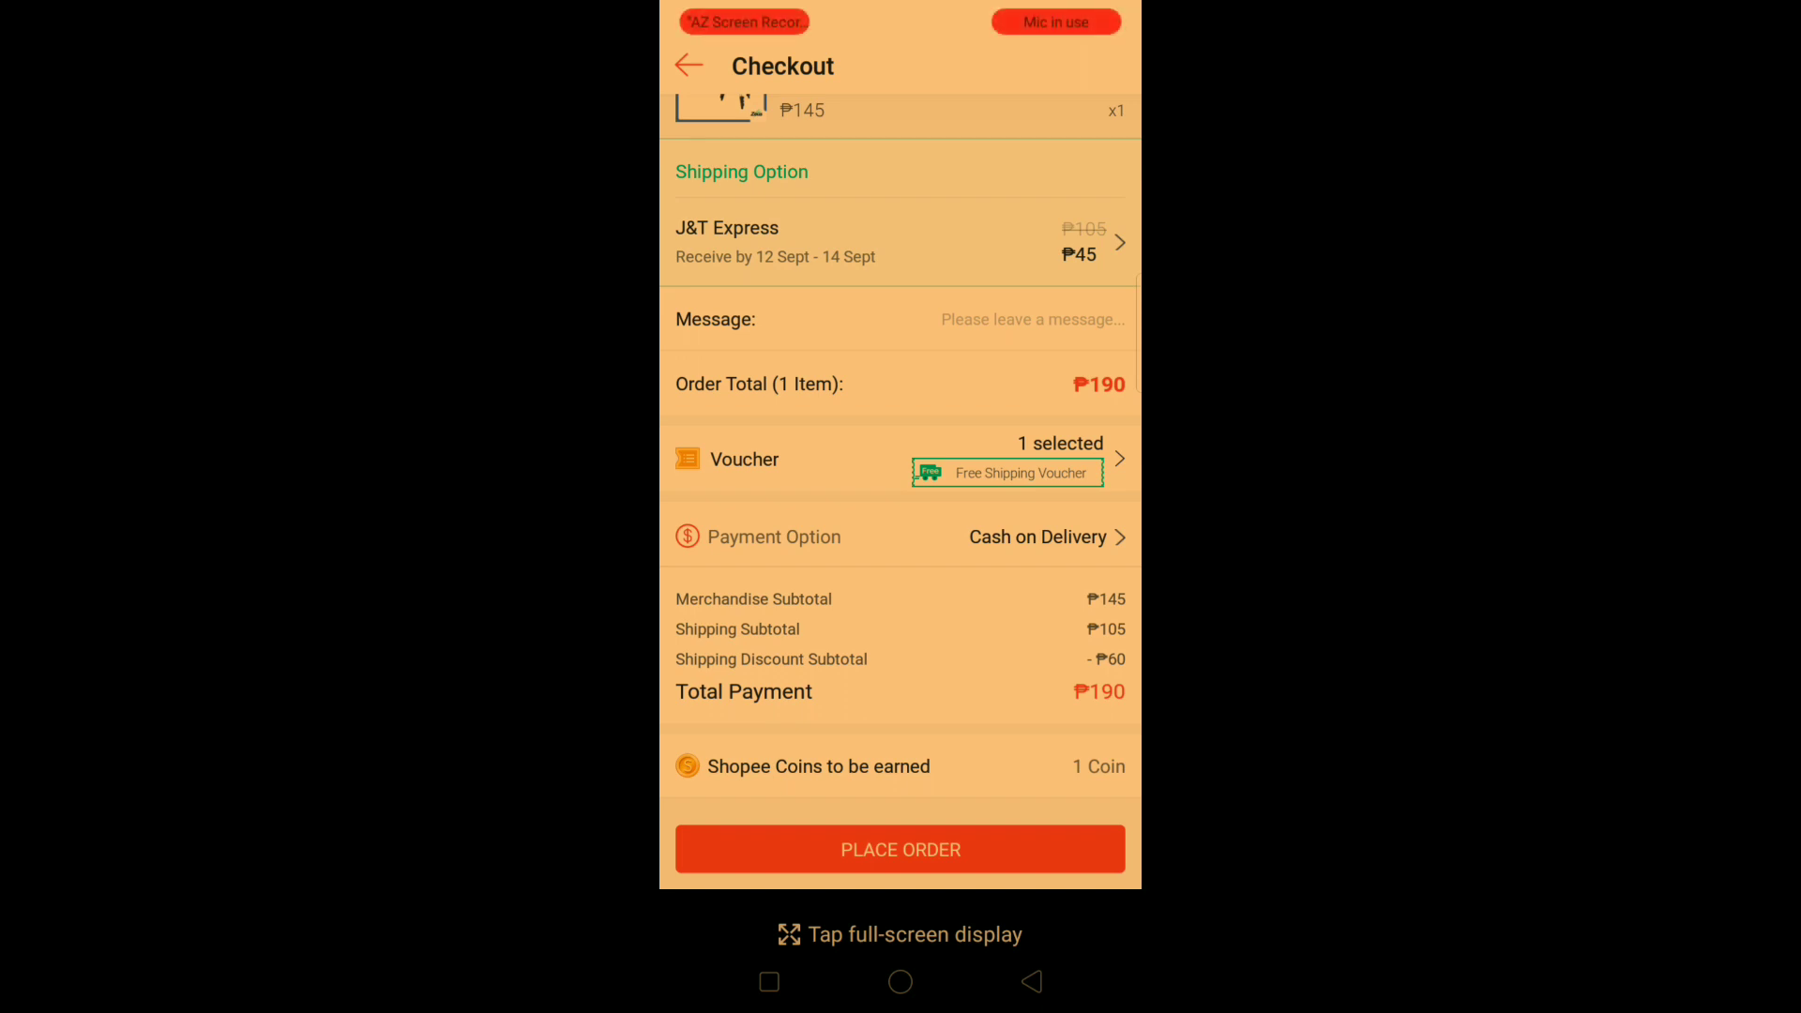
{"action": "left_click", "coordinate": [1032, 982]}
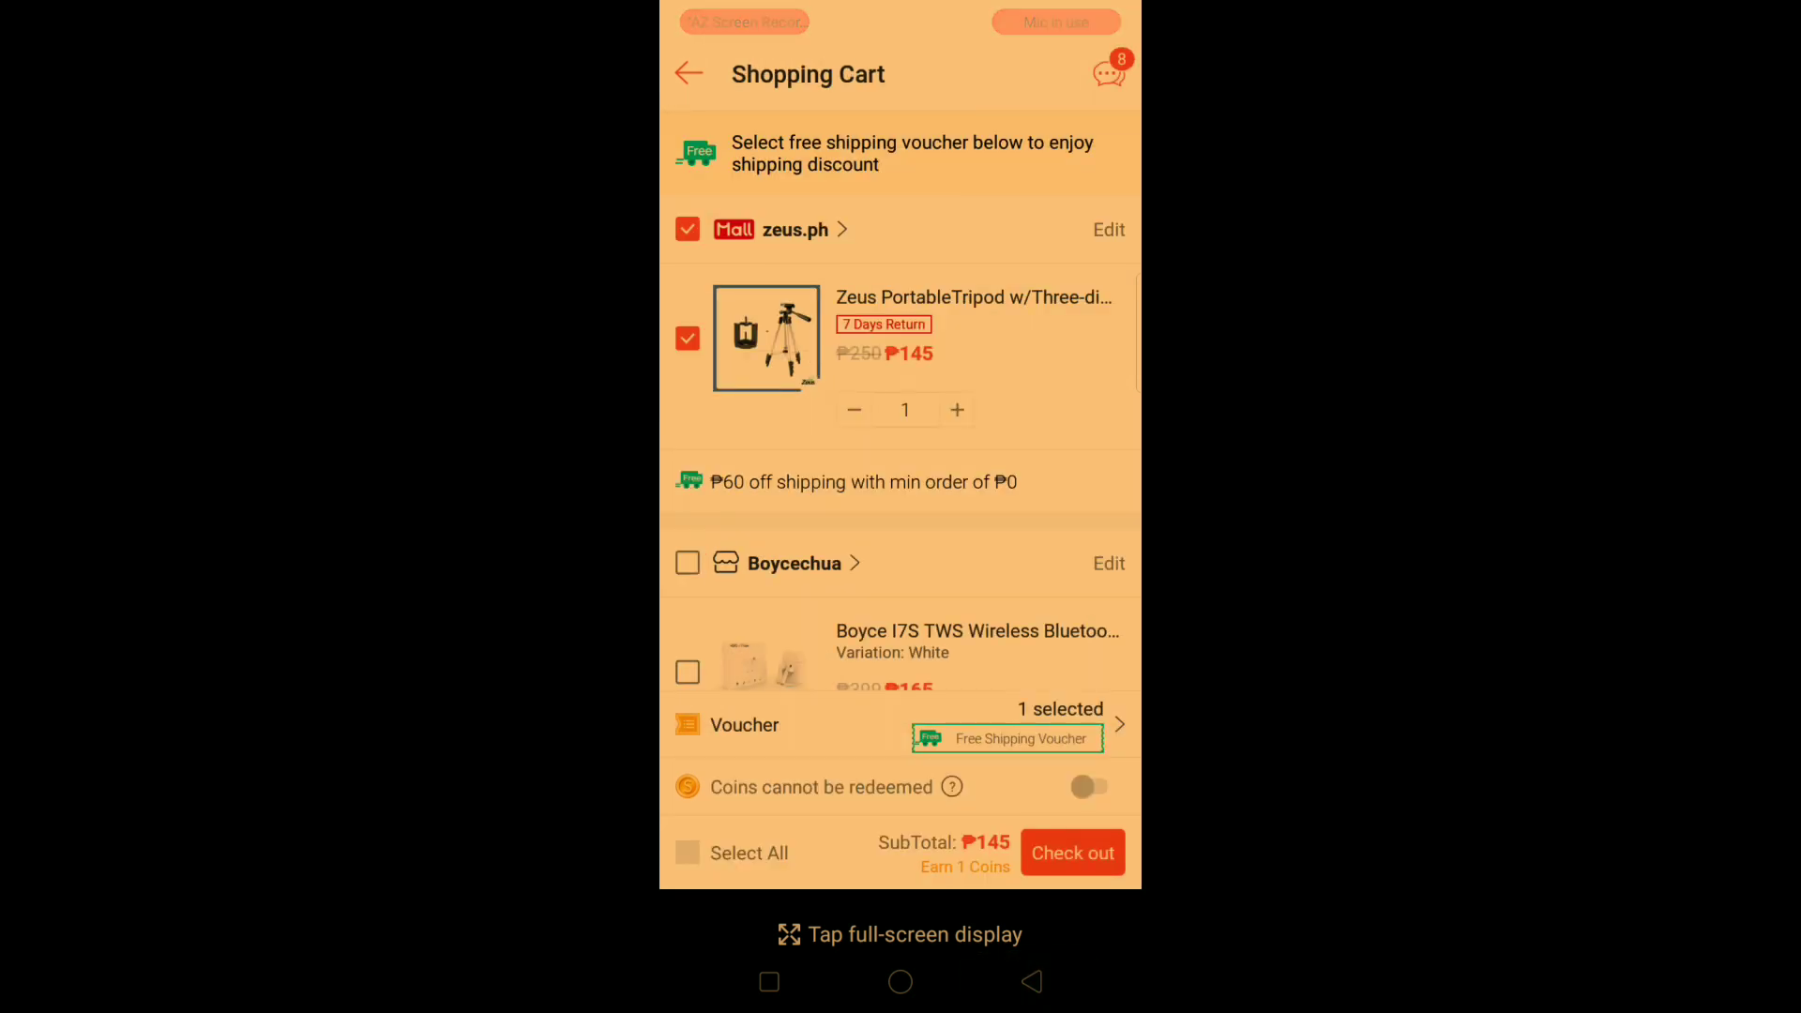
- Return to the Shopee home page and open To Pay under My Purchases on the Me tab
{"action": "left_click", "coordinate": [1032, 982]}
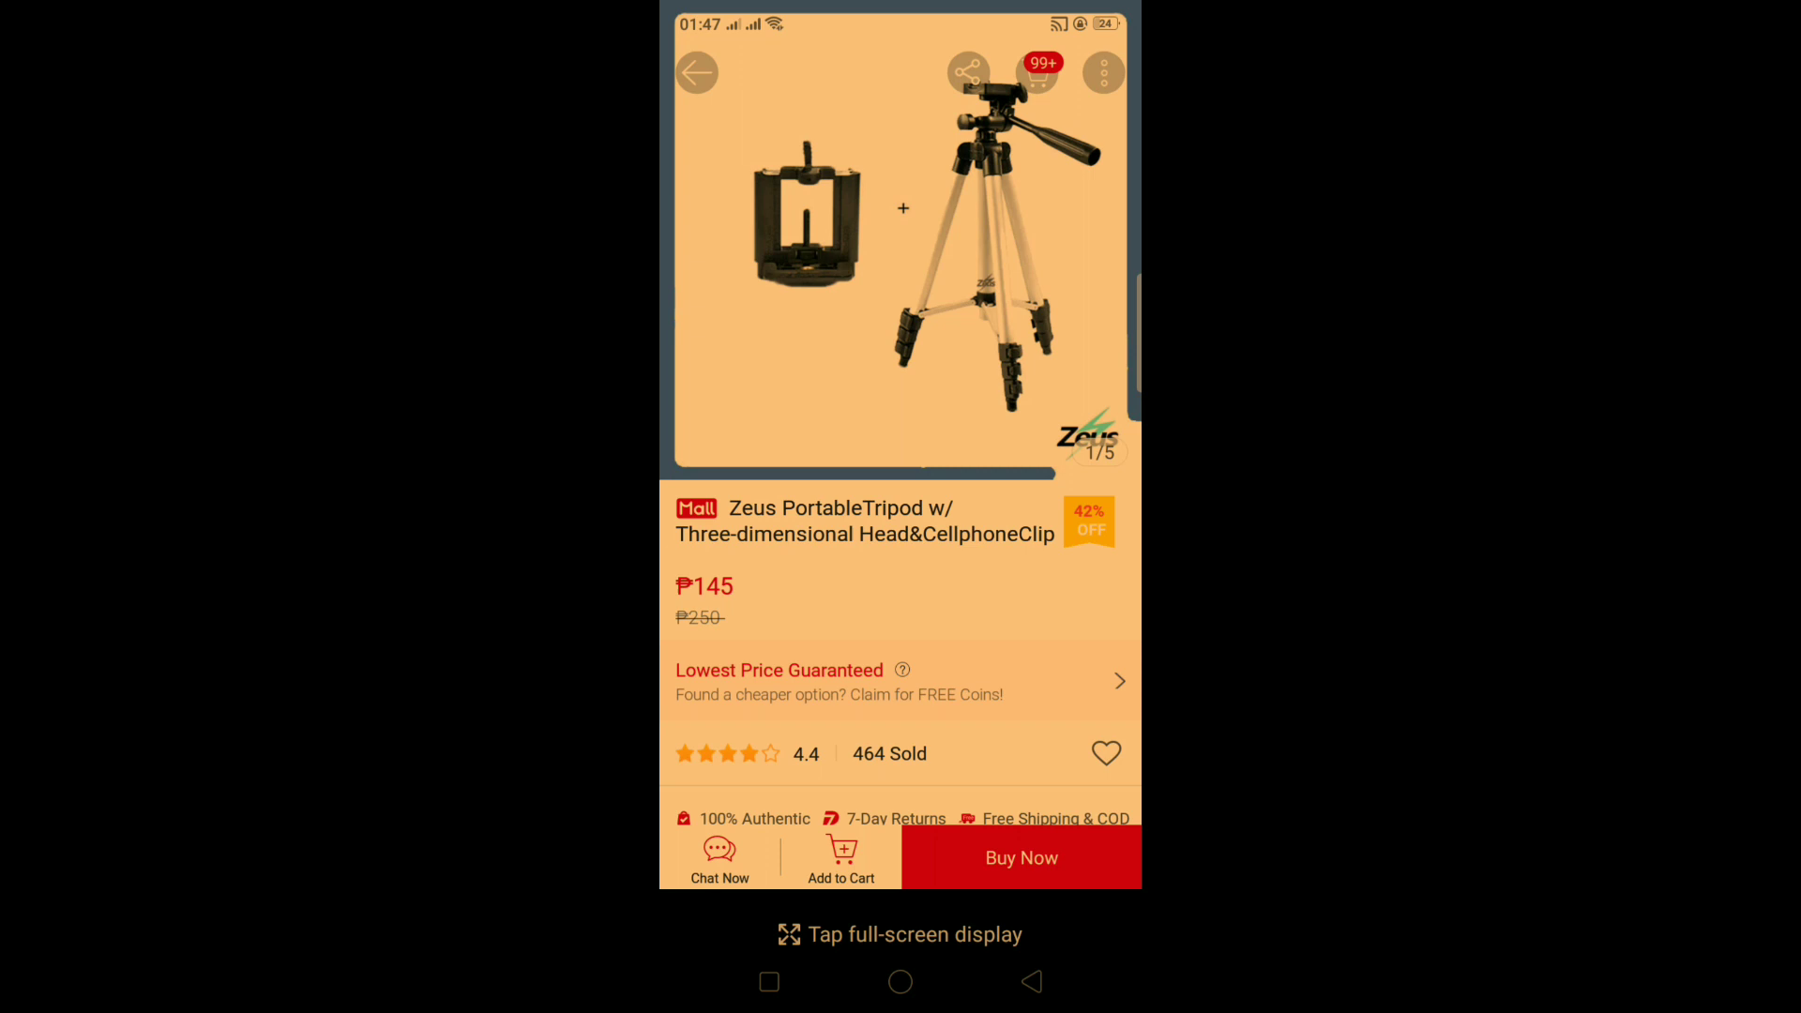
{"action": "left_click", "coordinate": [1031, 982]}
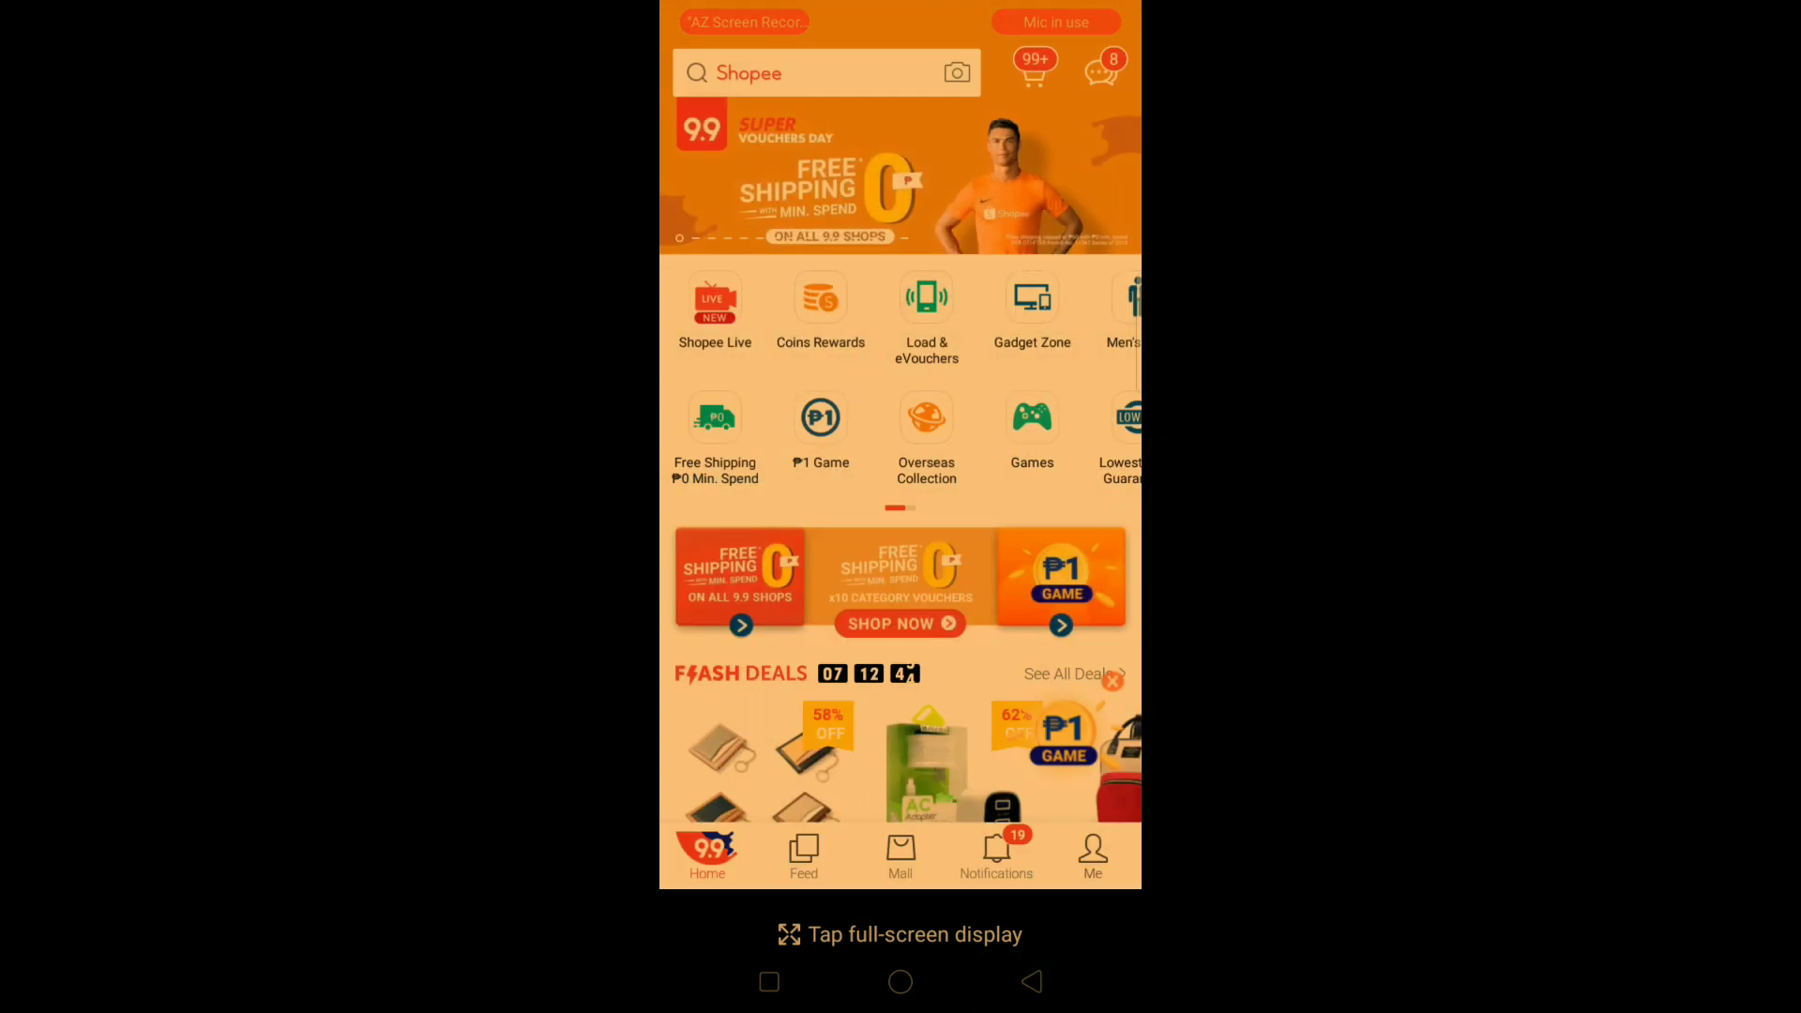
{"action": "left_click", "coordinate": [1093, 855]}
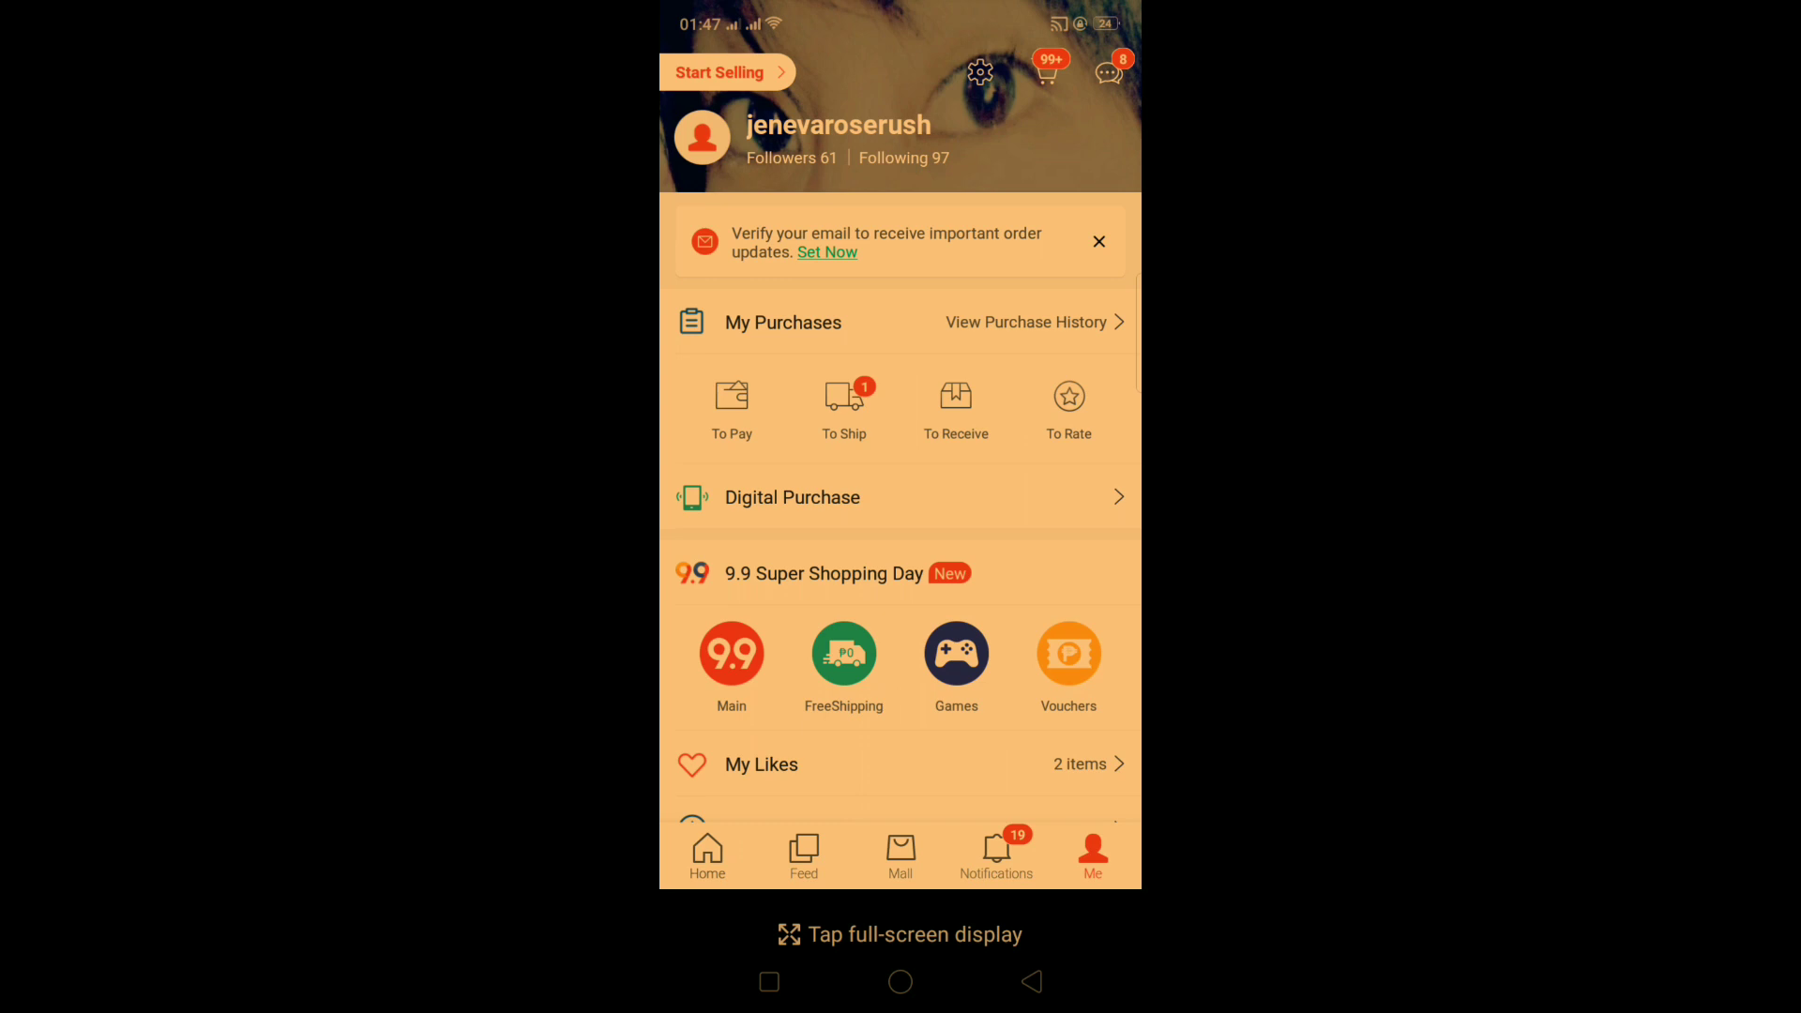
{"action": "left_click", "coordinate": [731, 408]}
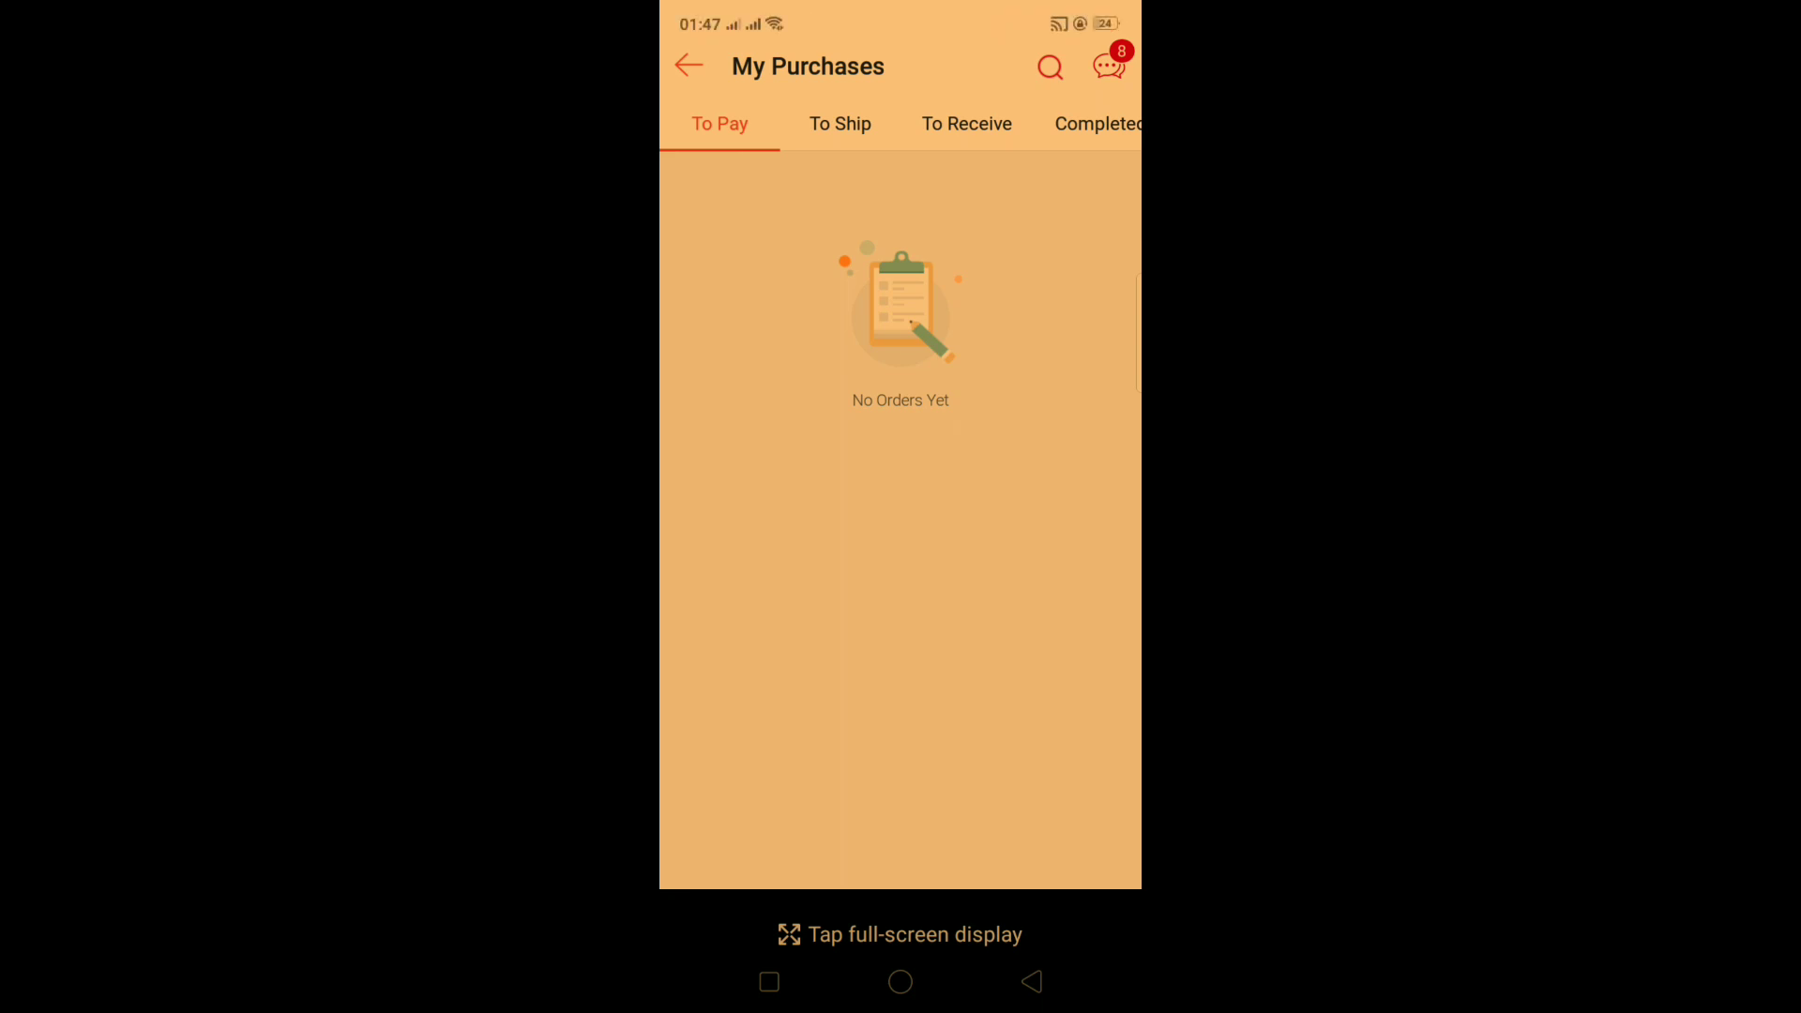
- Review the Igronline order (2 items, ₱469) under To Ship, then view the empty To Receive tab
{"action": "left_click", "coordinate": [840, 122]}
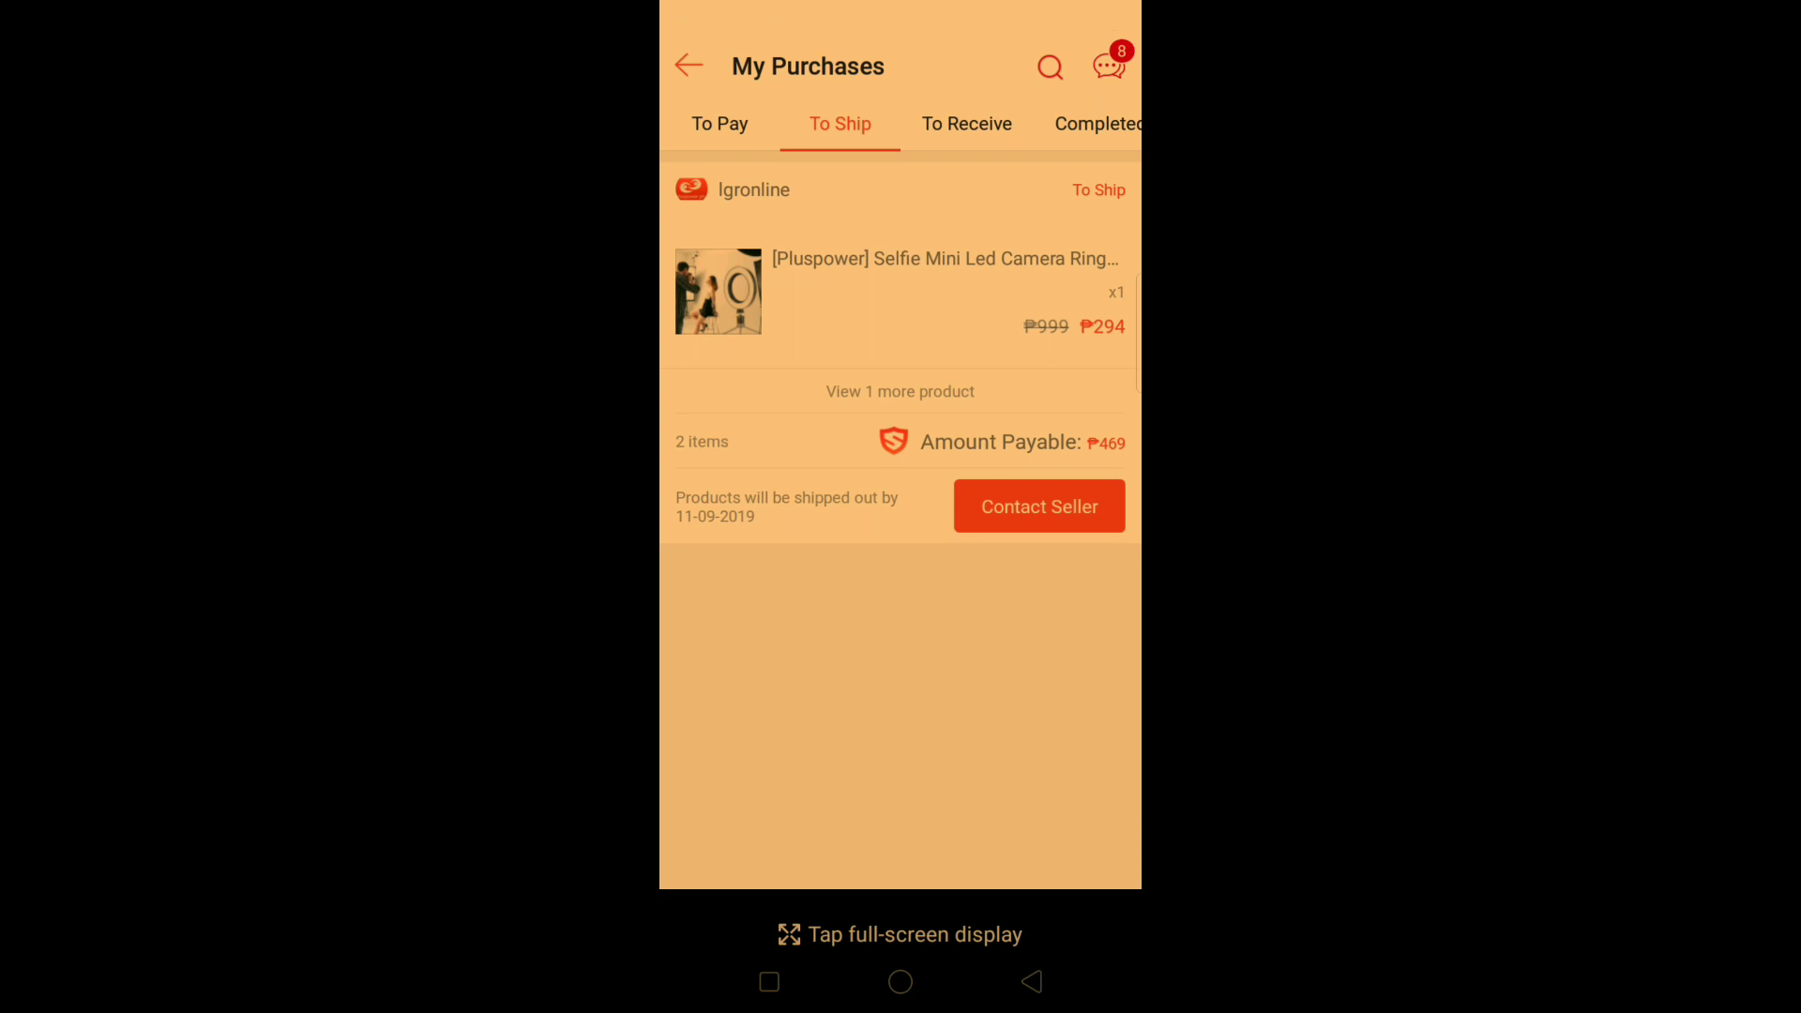
{"action": "left_click", "coordinate": [967, 123]}
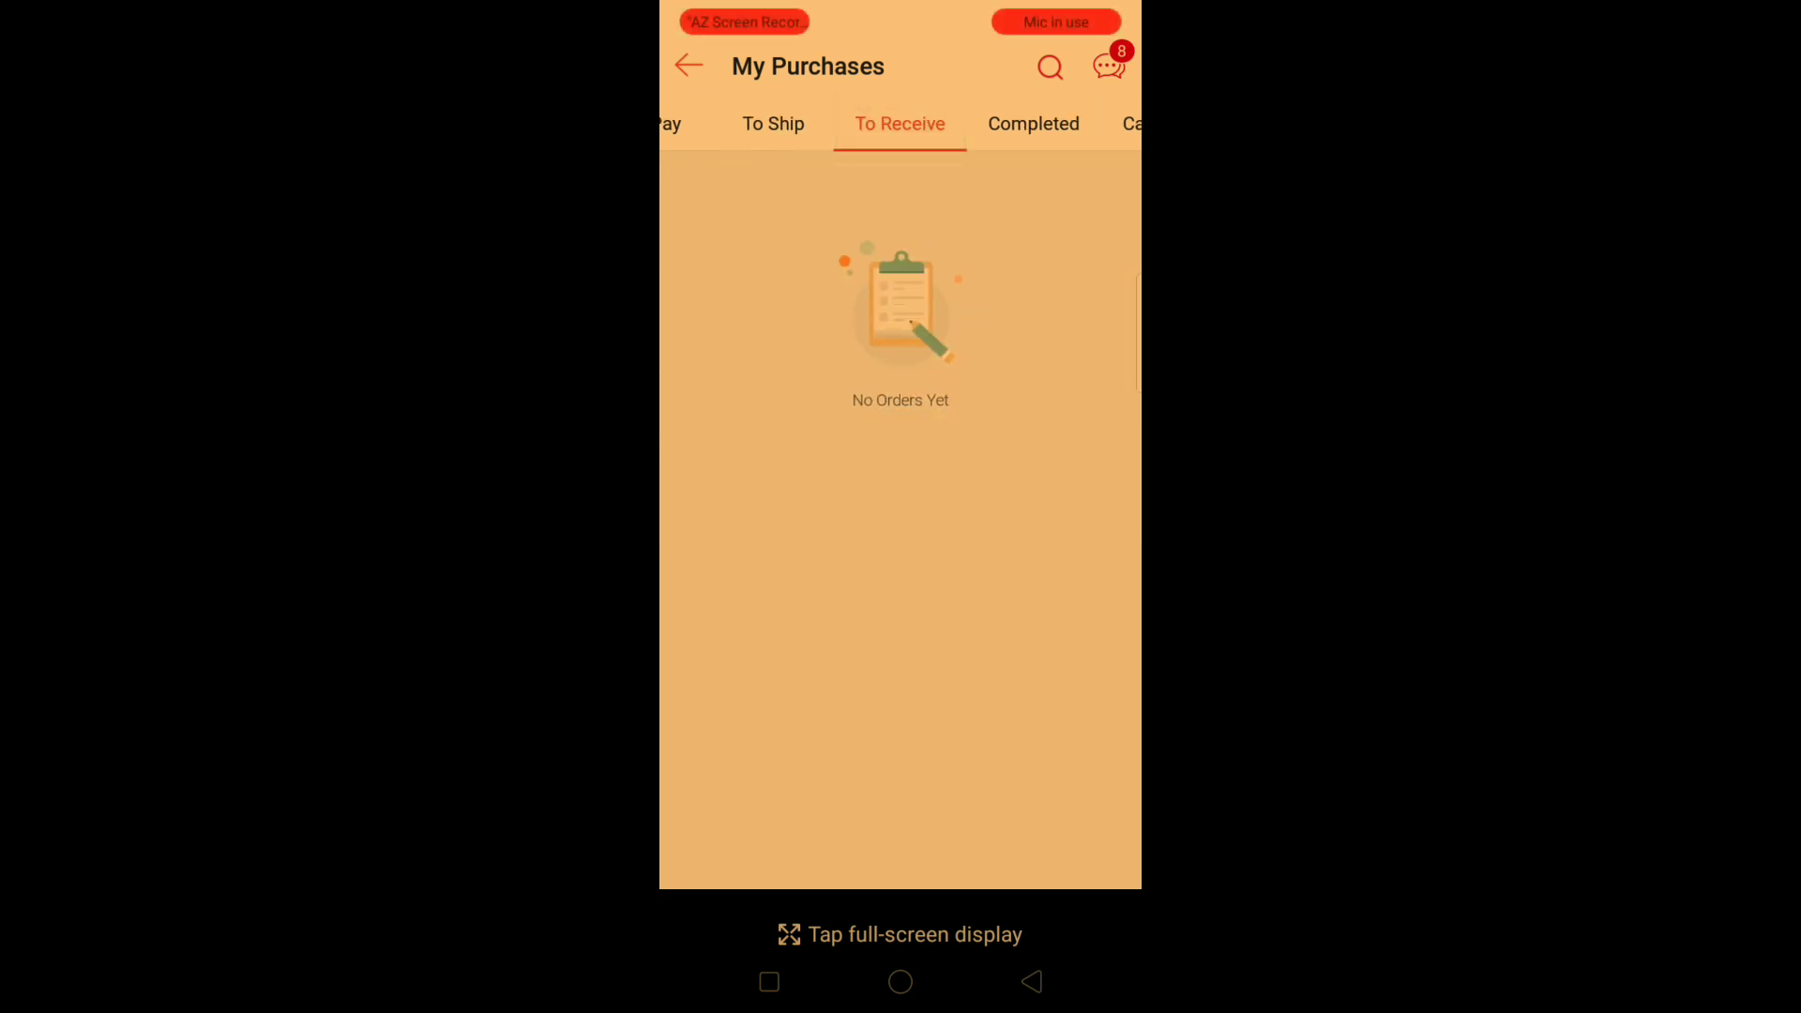